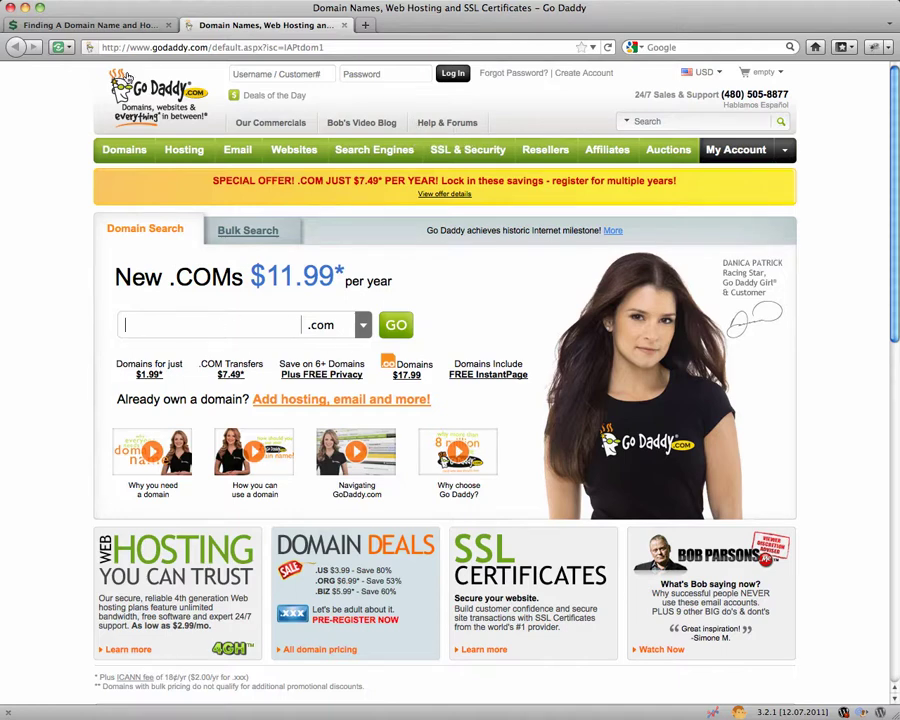
Return to the blog's domain registration lesson and enter example123xyz in its Go Daddy domain search tool
{"action": "left_click", "coordinate": [82, 24]}
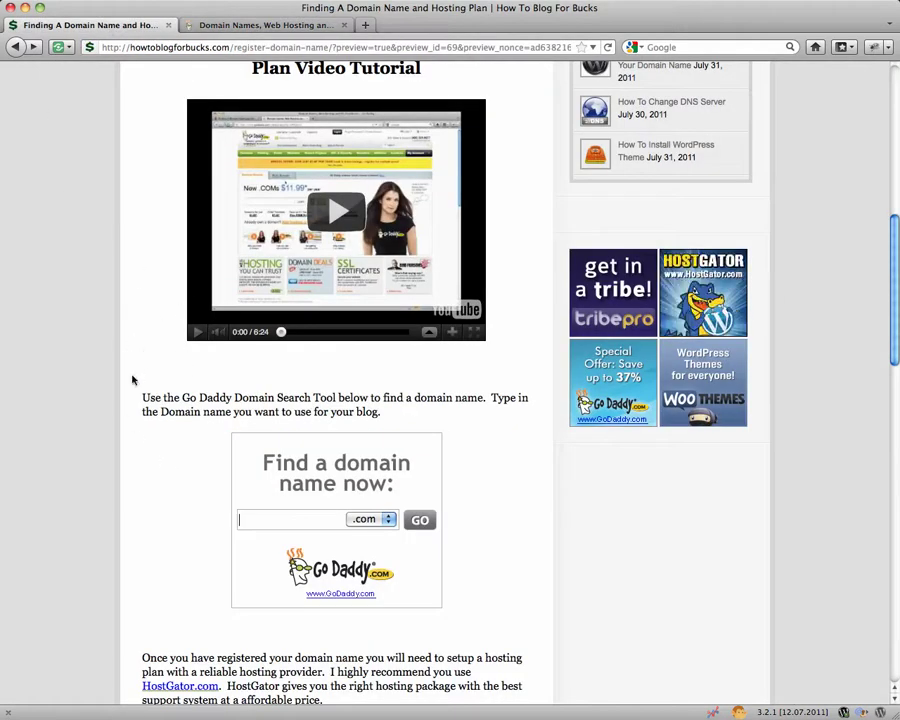
{"action": "scroll", "coordinate": [132, 276], "scroll_direction": "up", "scroll_amount": 8}
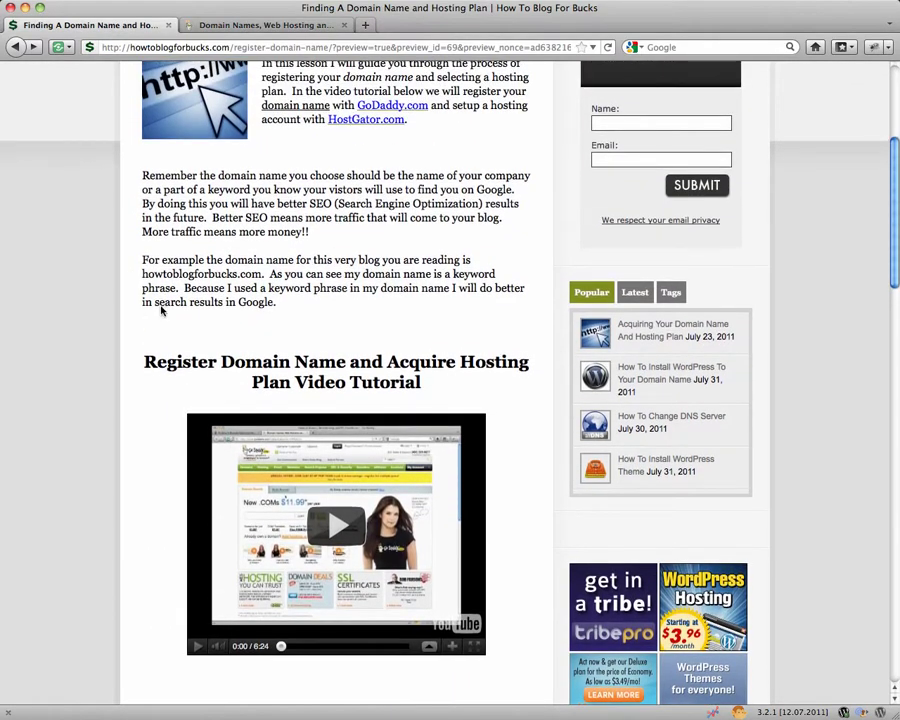
{"action": "scroll", "coordinate": [162, 306], "scroll_direction": "up", "scroll_amount": 5}
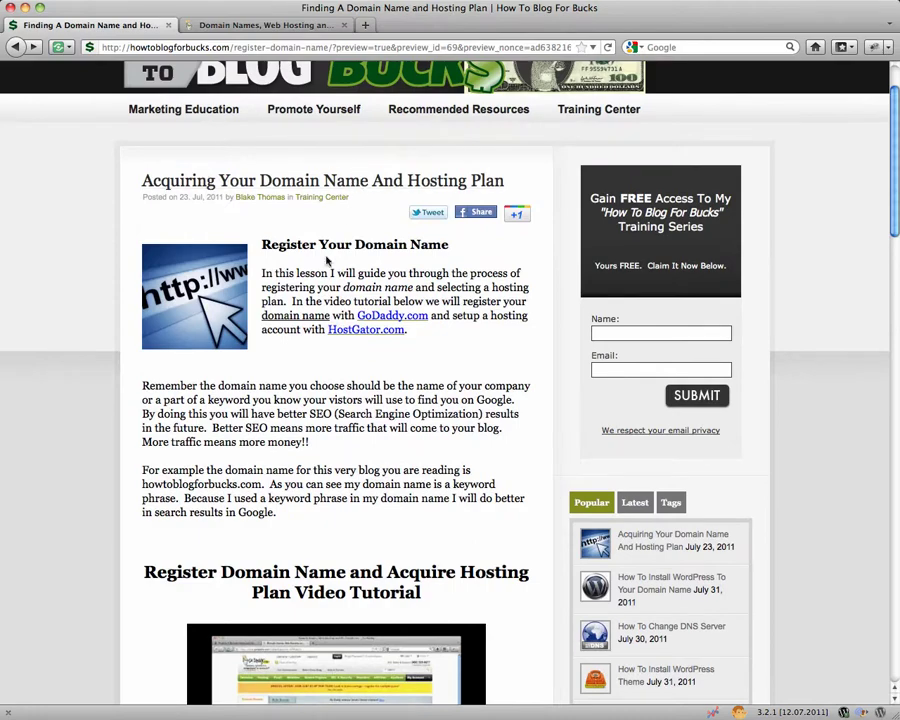
{"action": "scroll", "coordinate": [285, 290], "scroll_direction": "down", "scroll_amount": 9}
{"action": "scroll", "coordinate": [150, 305], "scroll_direction": "down", "scroll_amount": 8}
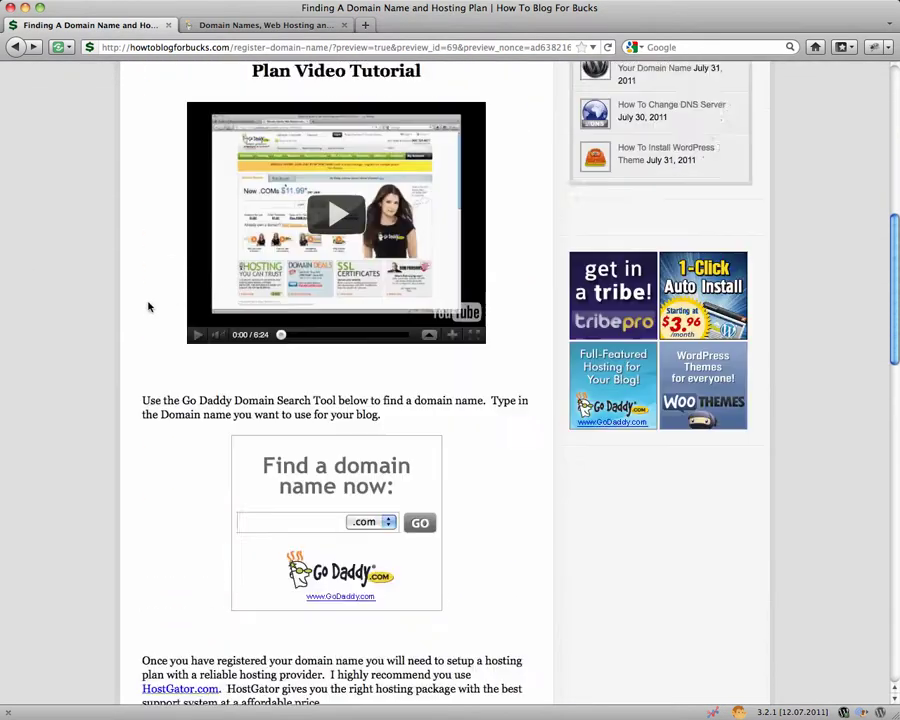
{"action": "left_click", "coordinate": [240, 334]}
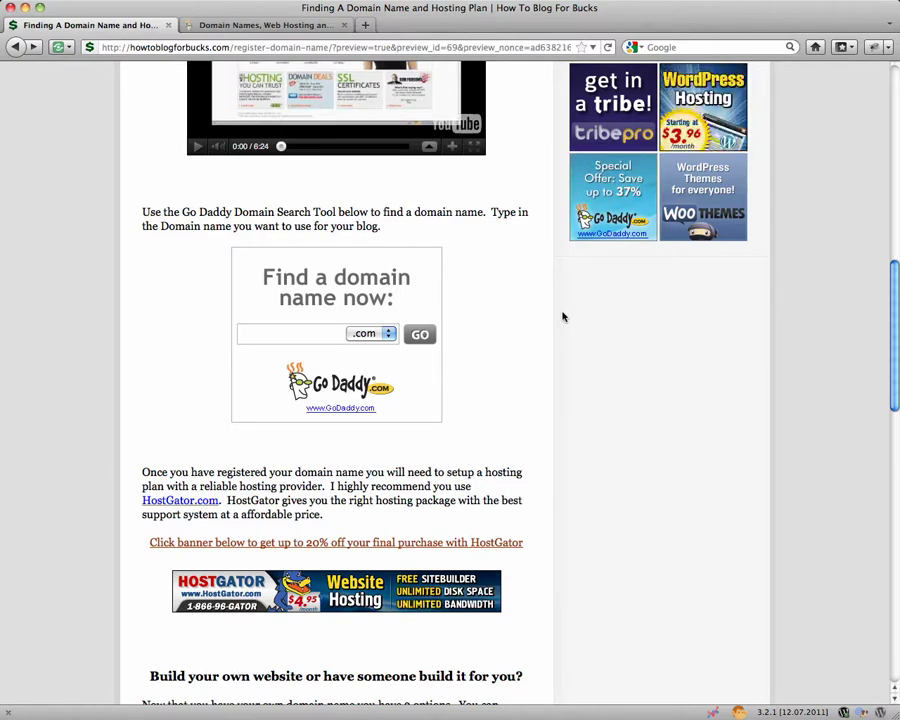
{"action": "type", "text": "ex"}
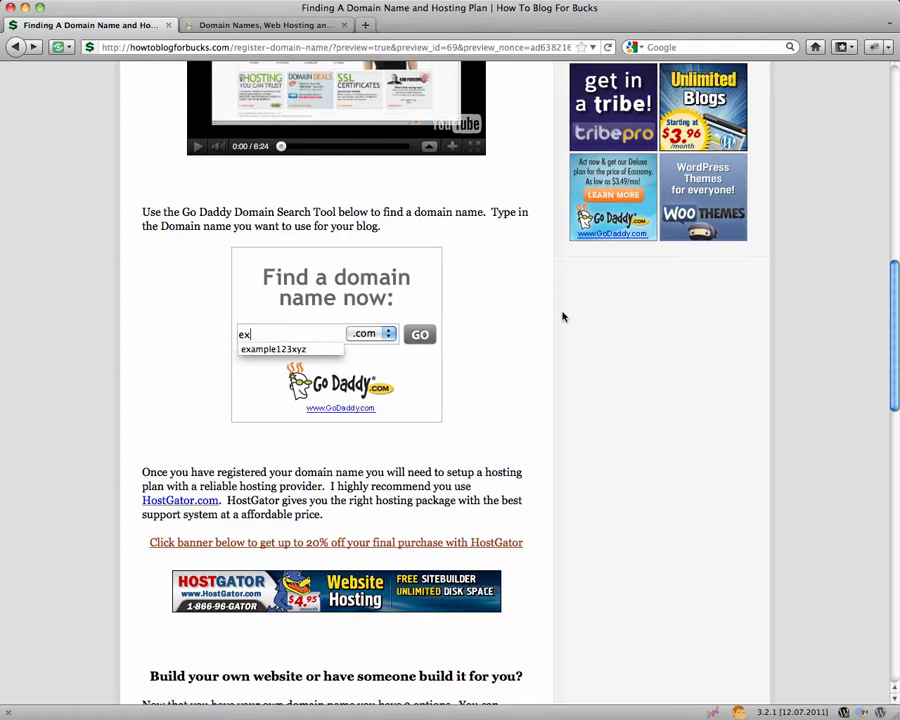
{"action": "key", "text": "Down"}
{"action": "key", "text": "Return"}
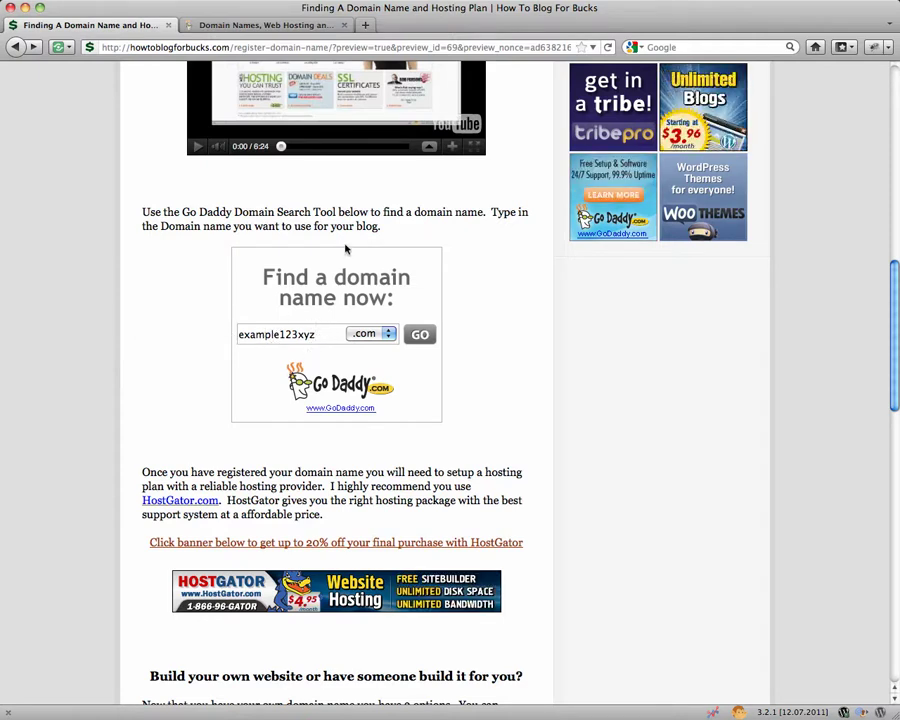
Choose the .com extension and run the domain name search
{"action": "left_click", "coordinate": [370, 335]}
{"action": "left_click", "coordinate": [373, 335]}
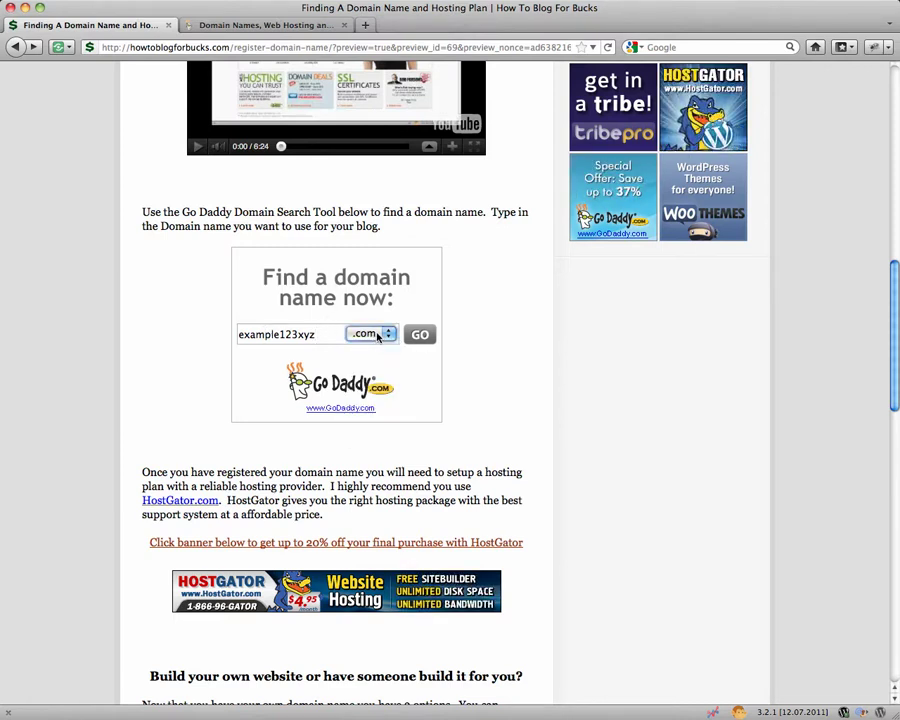
{"action": "left_click", "coordinate": [377, 336]}
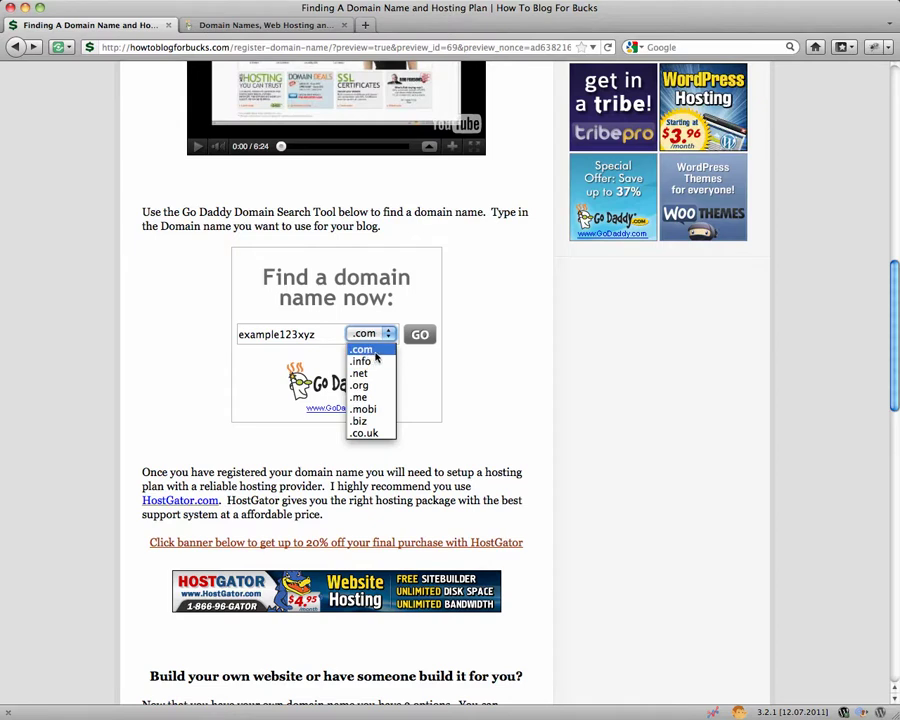
{"action": "left_click", "coordinate": [376, 354]}
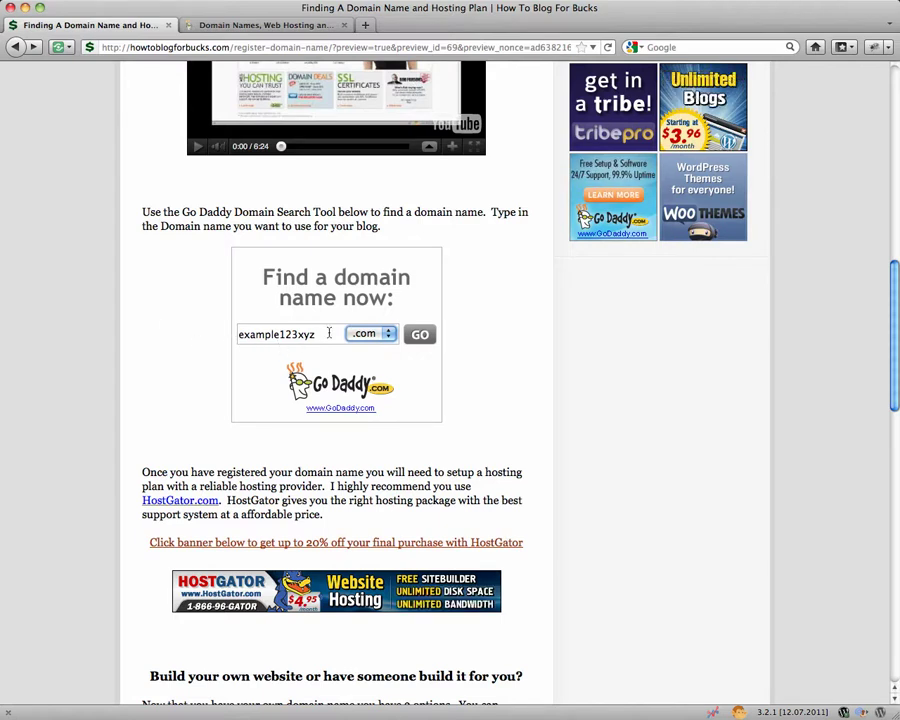
{"action": "left_click", "coordinate": [420, 337]}
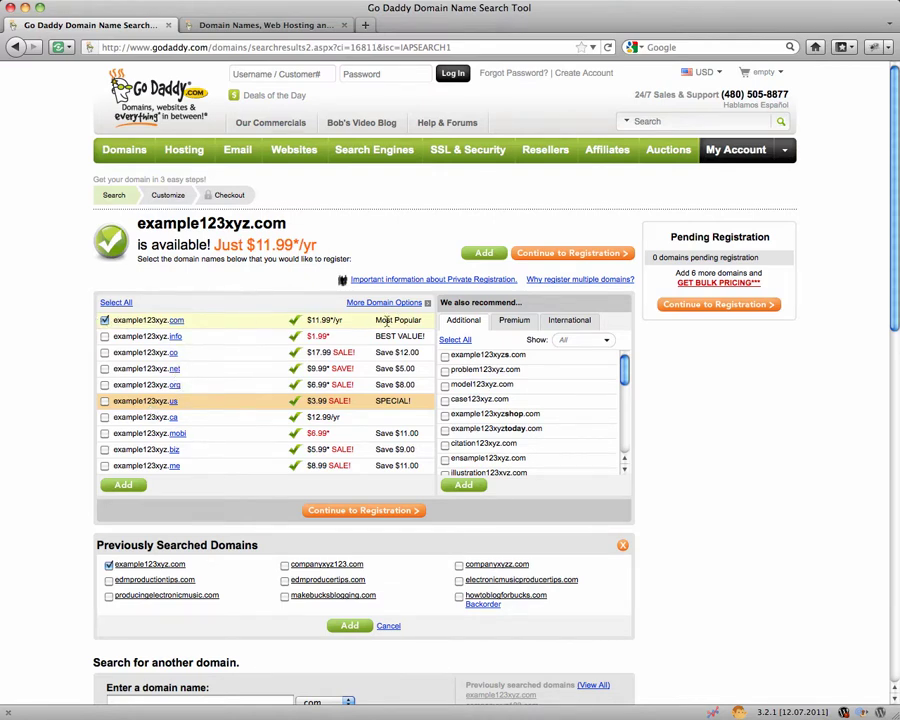
Continue to registration with example123xyz.com and look over the domain registration information form
{"action": "left_click", "coordinate": [380, 510]}
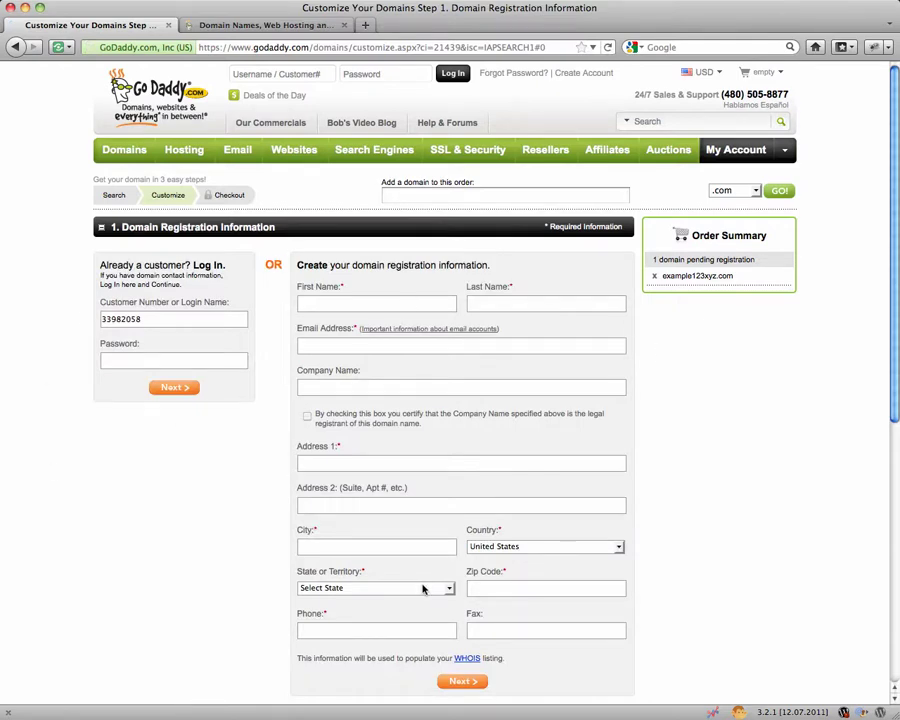
{"action": "scroll", "coordinate": [458, 525], "scroll_direction": "down", "scroll_amount": 2}
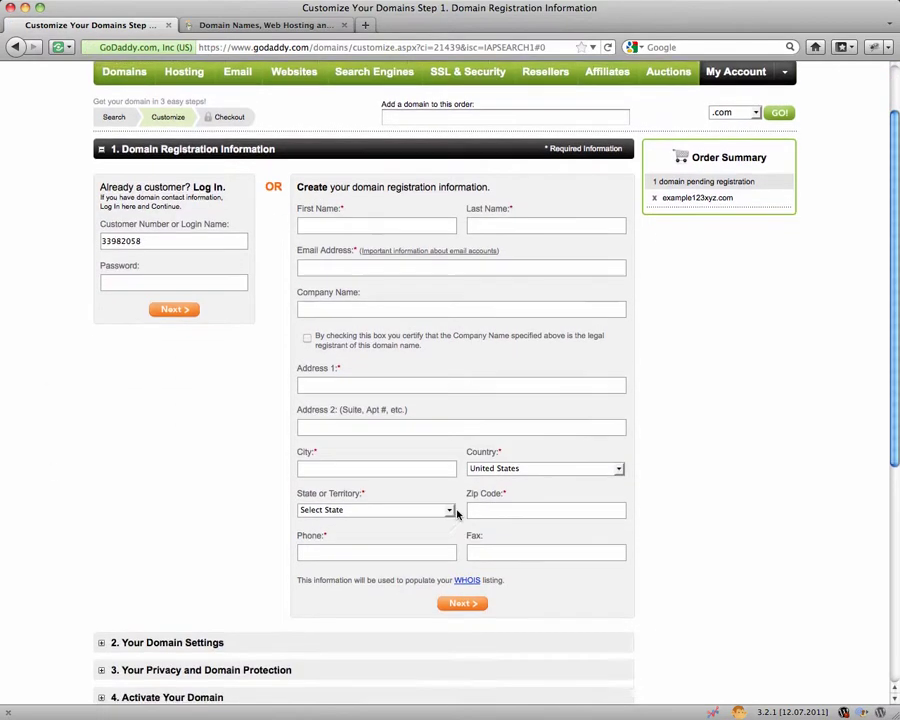
{"action": "scroll", "coordinate": [456, 513], "scroll_direction": "down", "scroll_amount": 3}
{"action": "scroll", "coordinate": [400, 240], "scroll_direction": "up", "scroll_amount": 3}
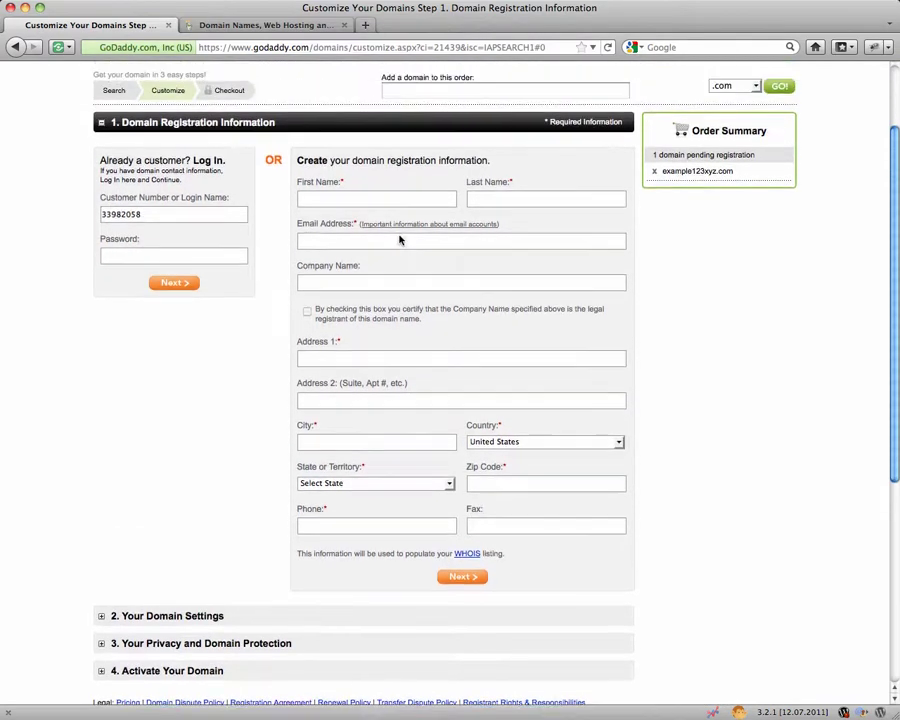
{"action": "scroll", "coordinate": [400, 240], "scroll_direction": "up", "scroll_amount": 1}
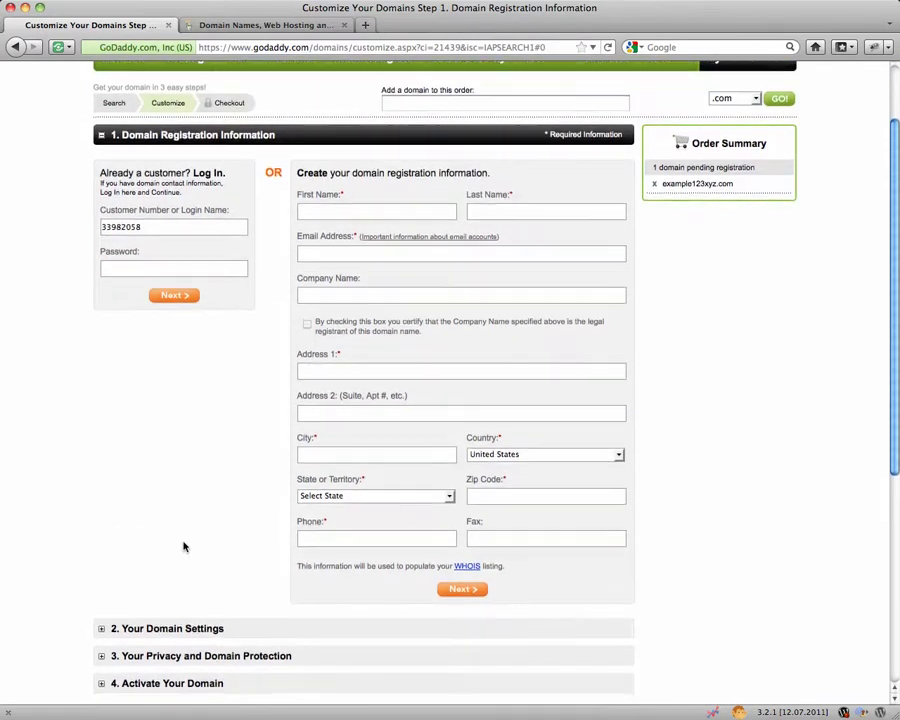
{"action": "scroll", "coordinate": [183, 546], "scroll_direction": "down", "scroll_amount": 2}
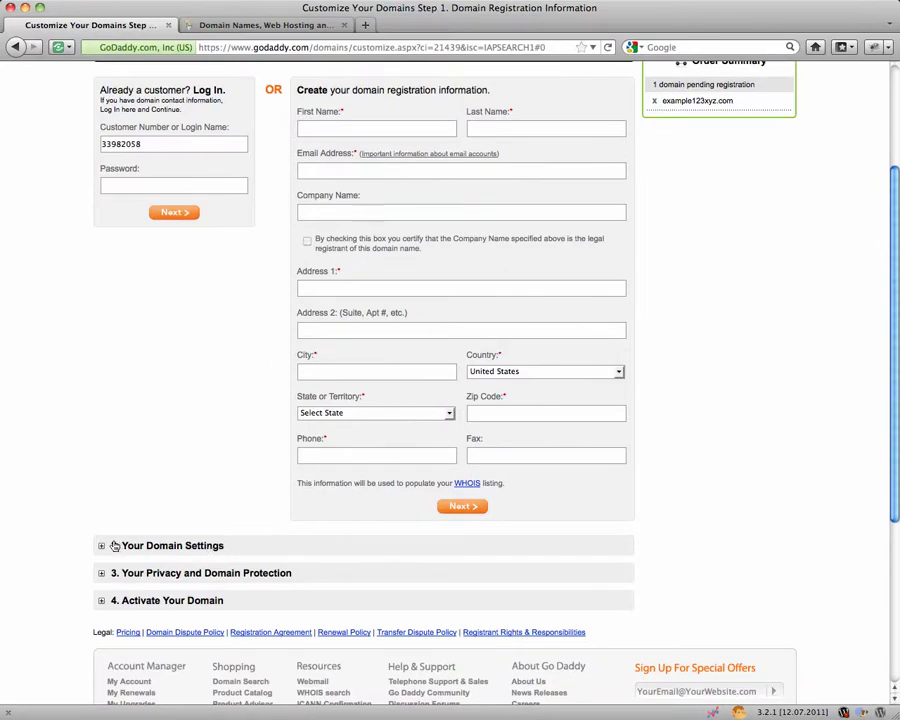
Expand Your Domain Settings and set the registration length to 1 yr
{"action": "left_click", "coordinate": [114, 545]}
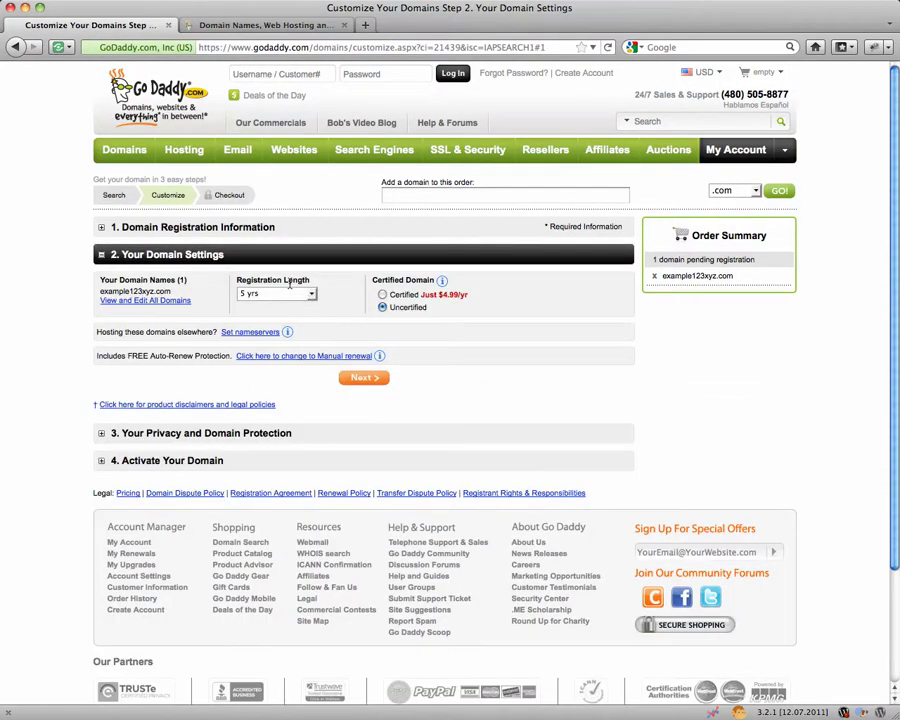
{"action": "left_click", "coordinate": [311, 293]}
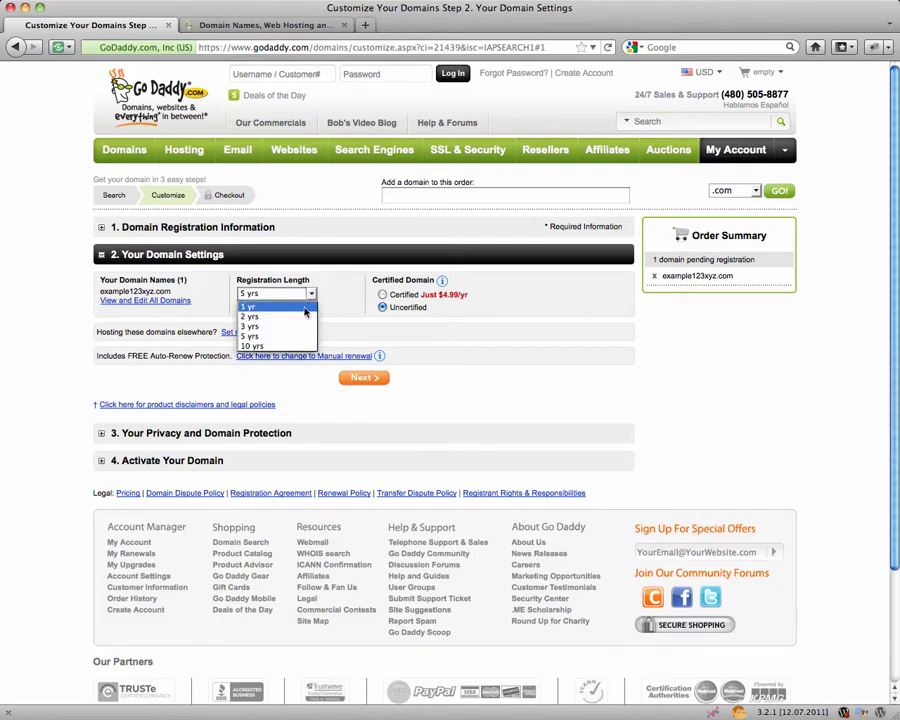
{"action": "left_click", "coordinate": [305, 308]}
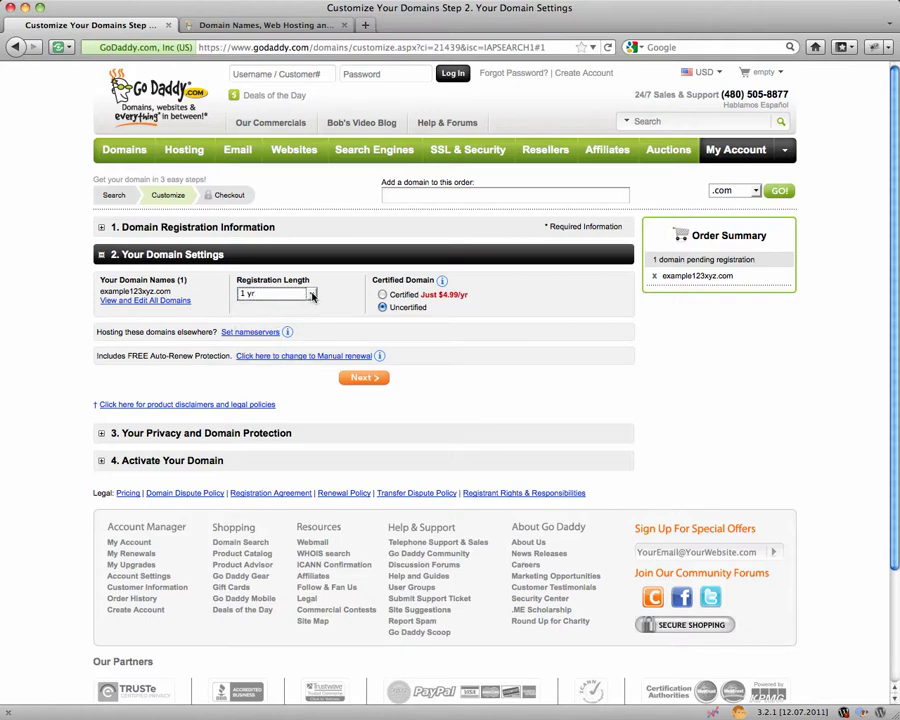
{"action": "left_click", "coordinate": [312, 296]}
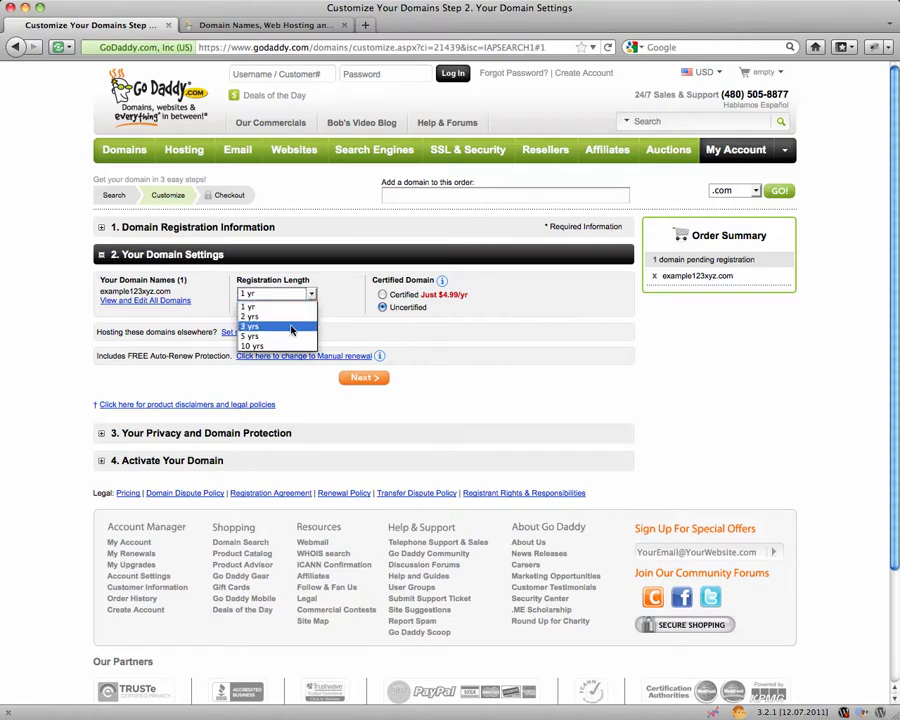
{"action": "left_click", "coordinate": [312, 296]}
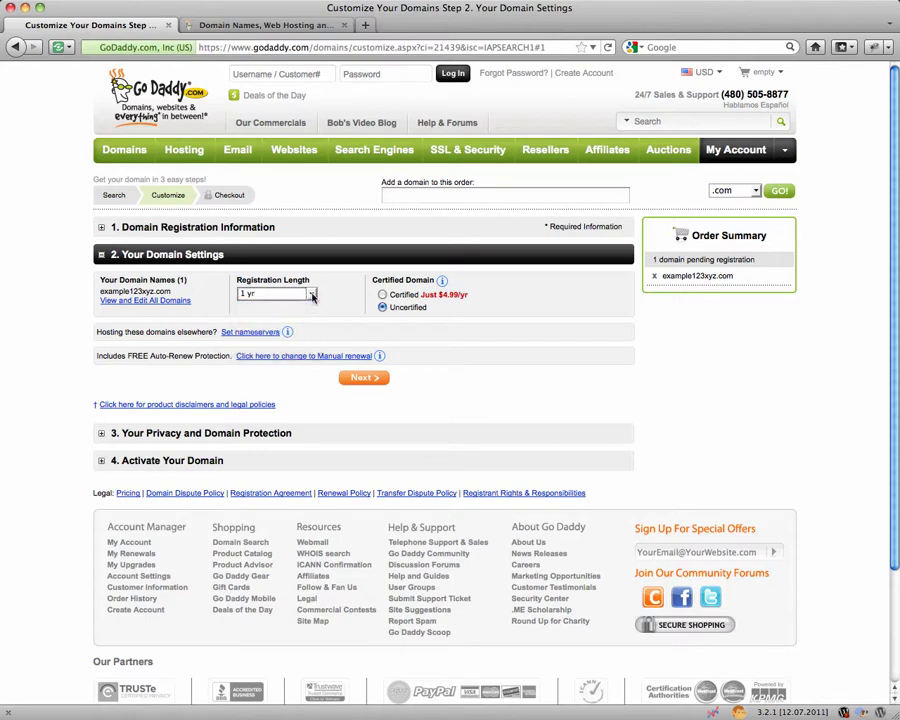
Examine the privacy and domain protection options, followed by the email and hosting add-ons under Activate Your Domain
{"action": "left_click", "coordinate": [101, 433]}
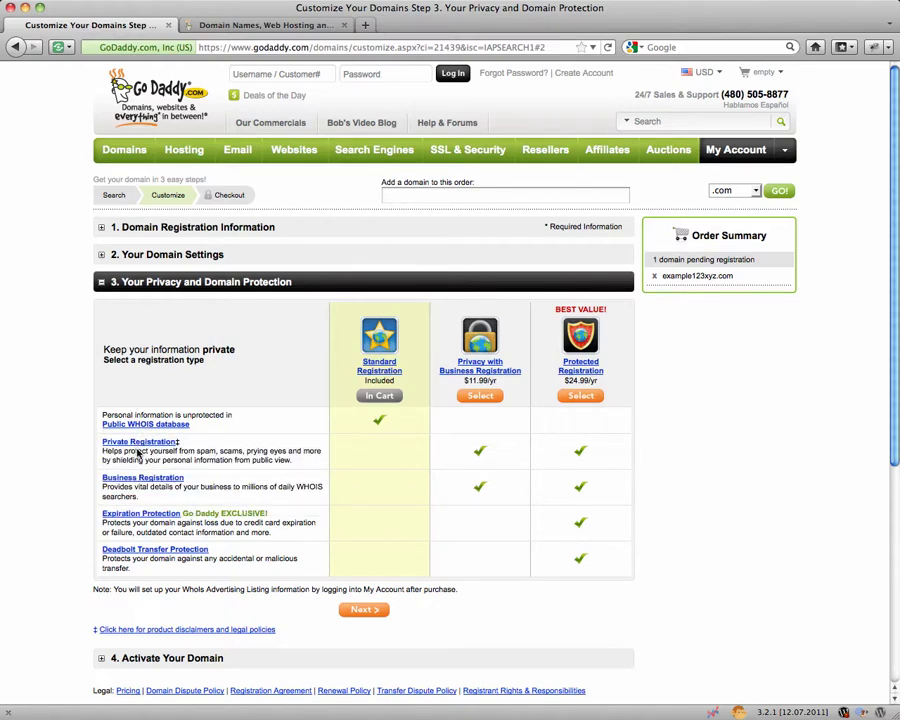
{"action": "mouse_move", "coordinate": [162, 518]}
{"action": "left_click", "coordinate": [101, 658]}
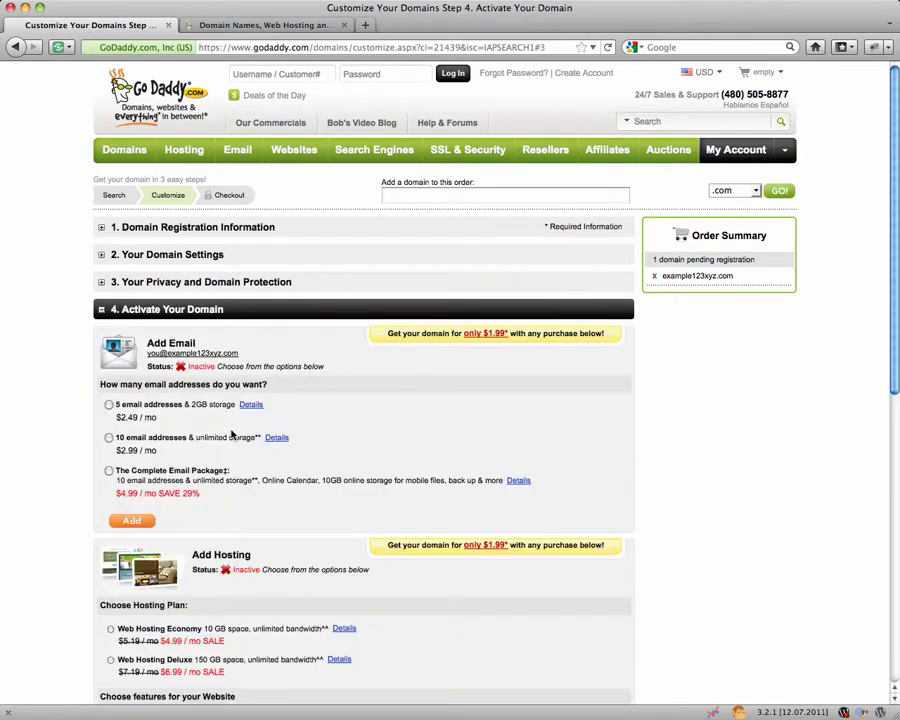
{"action": "scroll", "coordinate": [235, 460], "scroll_direction": "down", "scroll_amount": 1}
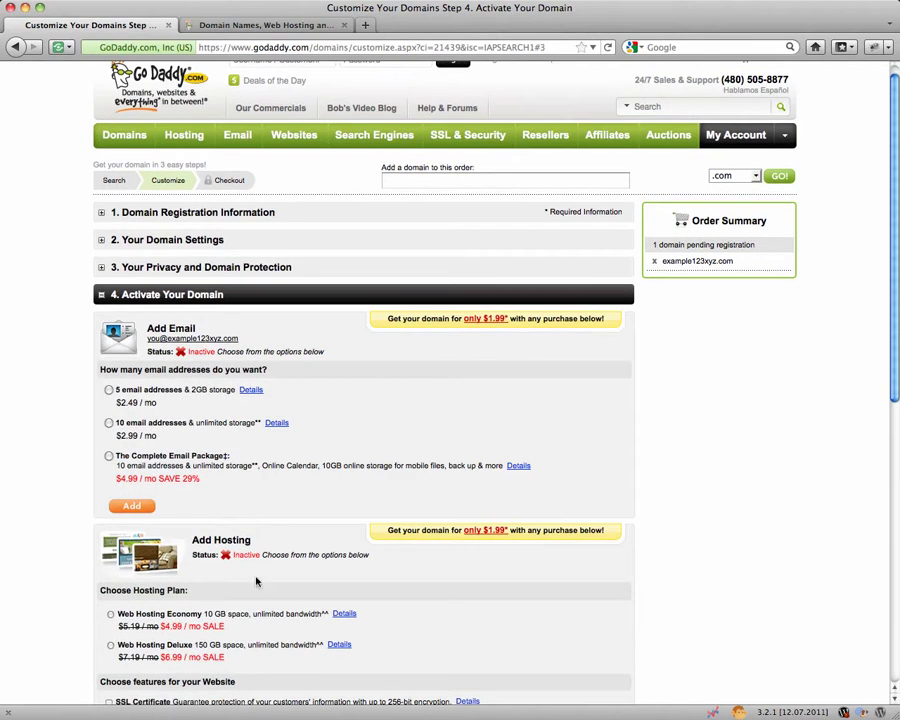
{"action": "scroll", "coordinate": [256, 581], "scroll_direction": "down", "scroll_amount": 5}
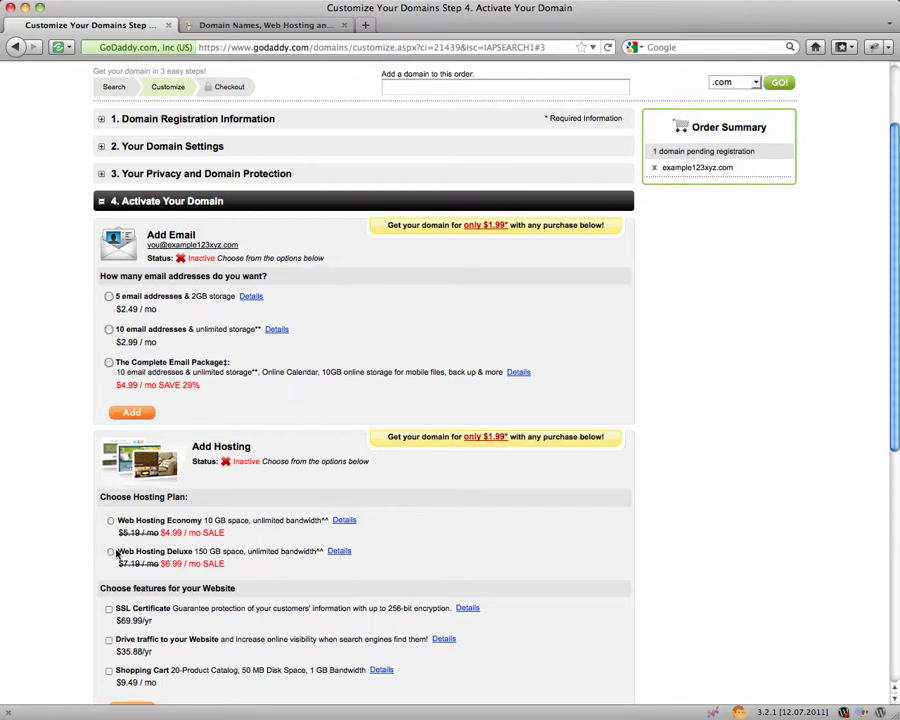
{"action": "scroll", "coordinate": [236, 460], "scroll_direction": "down", "scroll_amount": 5}
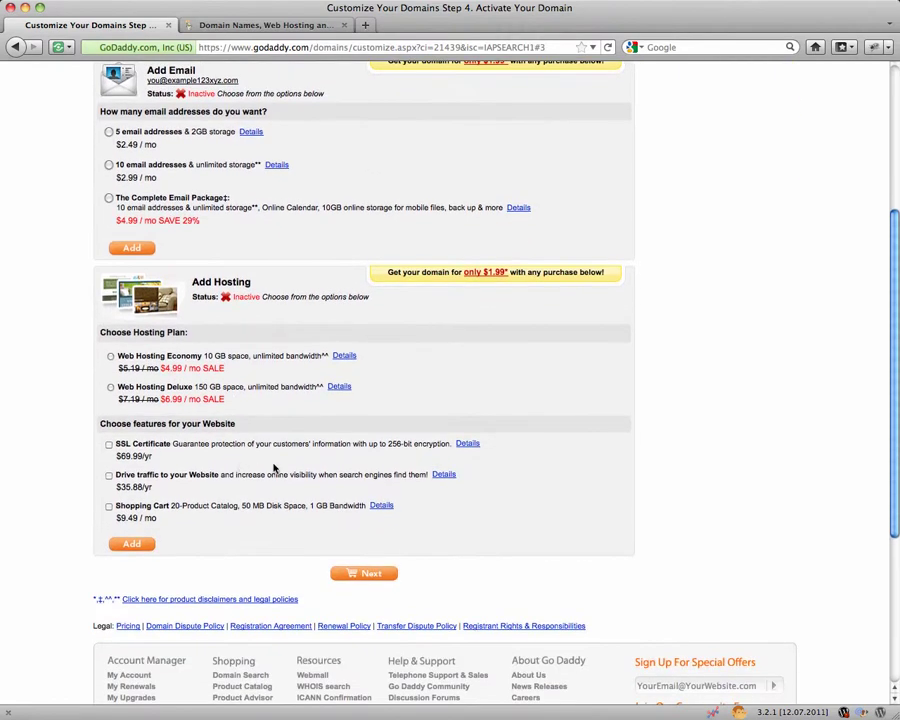
{"action": "scroll", "coordinate": [450, 540], "scroll_direction": "up", "scroll_amount": 4}
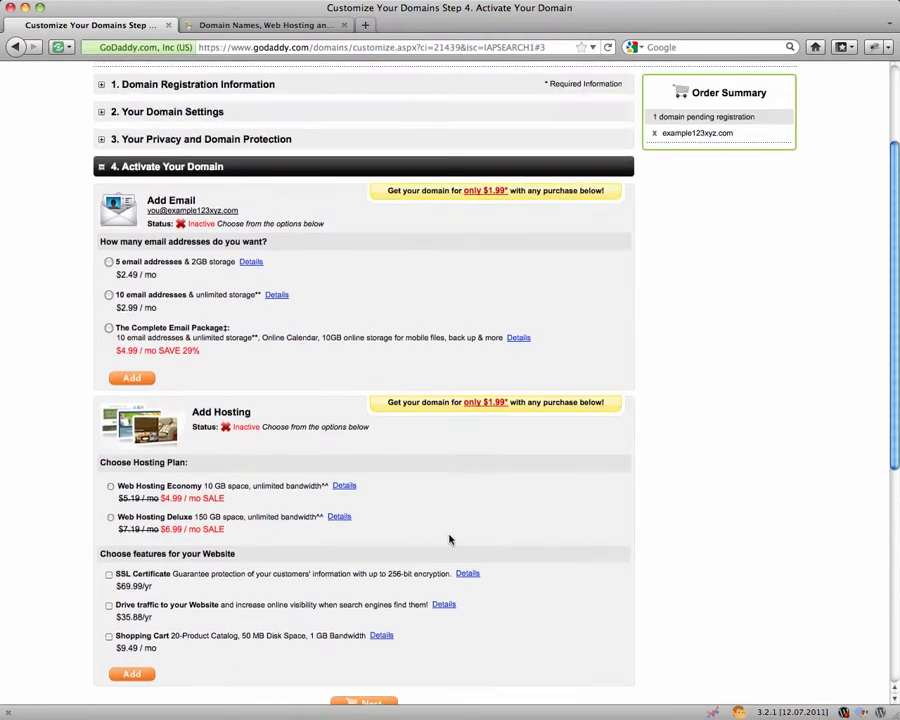
{"action": "scroll", "coordinate": [300, 260], "scroll_direction": "up", "scroll_amount": 2}
{"action": "scroll", "coordinate": [390, 506], "scroll_direction": "down", "scroll_amount": 8}
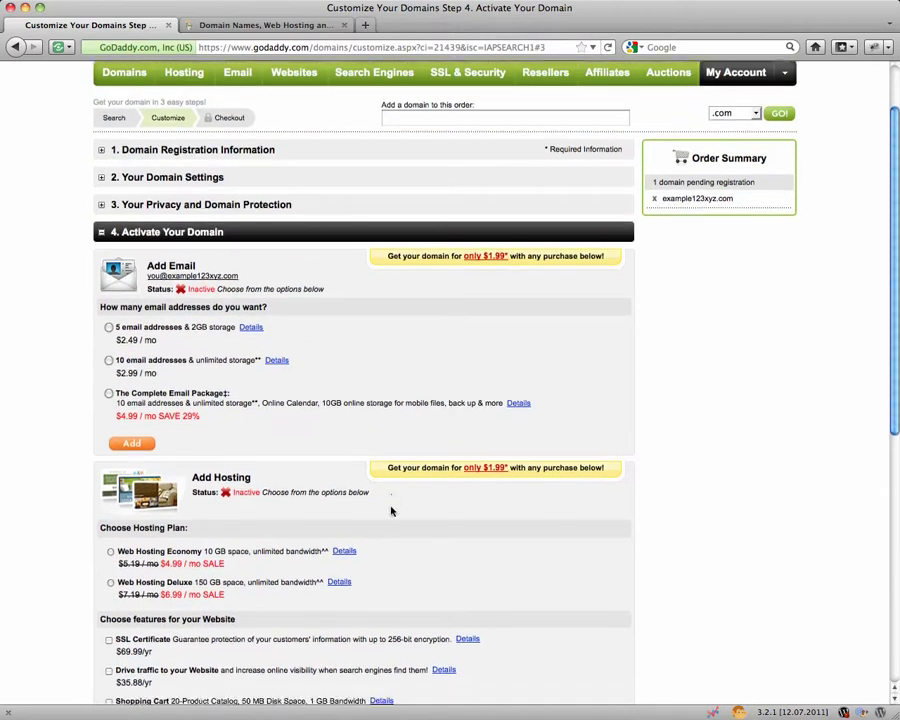
{"action": "scroll", "coordinate": [370, 567], "scroll_direction": "down", "scroll_amount": 1}
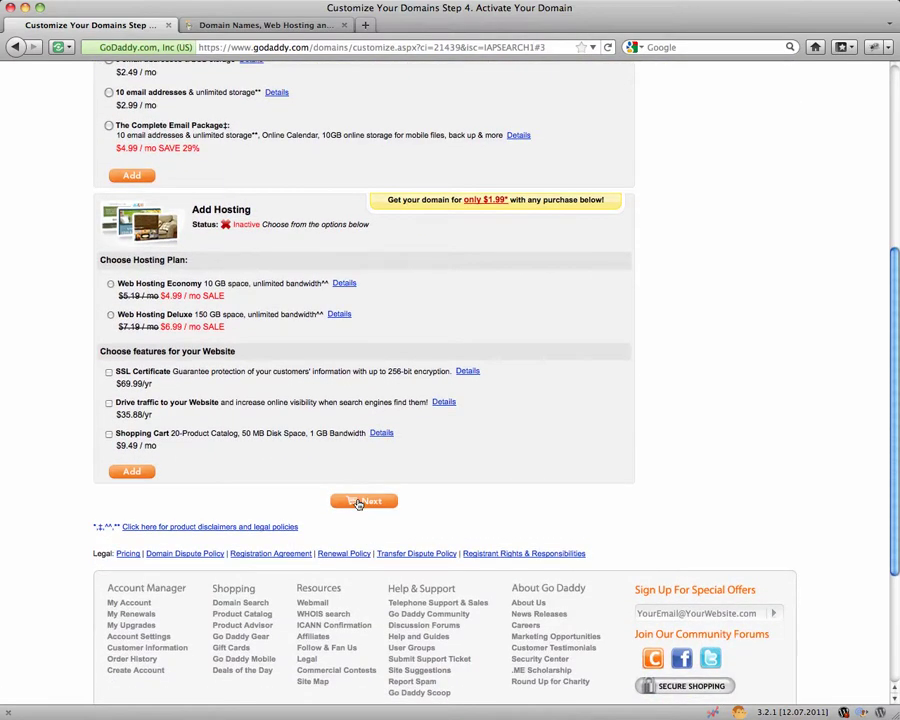
Proceed past Activate Your Domain without email or hosting add-ons and look over the registration information form
{"action": "left_click", "coordinate": [358, 502]}
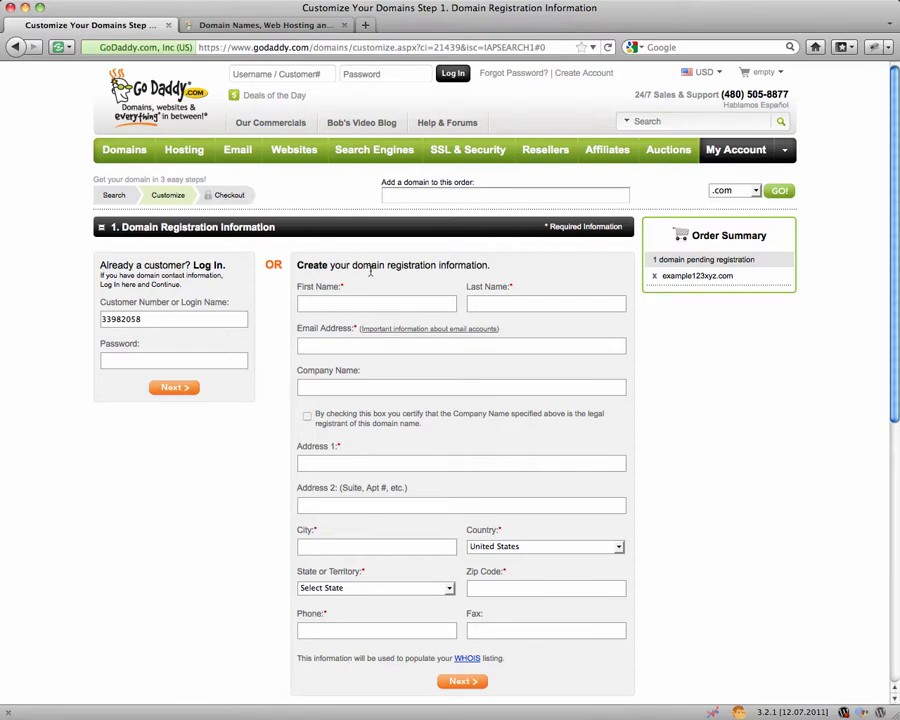
{"action": "scroll", "coordinate": [306, 284], "scroll_direction": "down", "scroll_amount": 5}
{"action": "scroll", "coordinate": [296, 290], "scroll_direction": "up", "scroll_amount": 5}
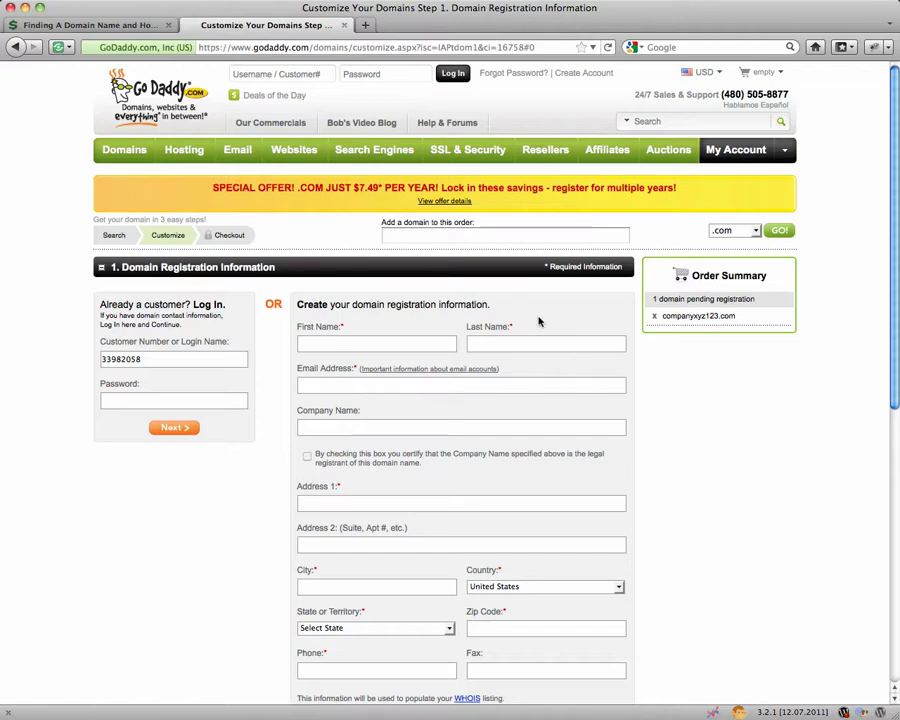
Return to the domain registration lesson and open the HostGator website through its web hosting discount banner
{"action": "left_click", "coordinate": [123, 29]}
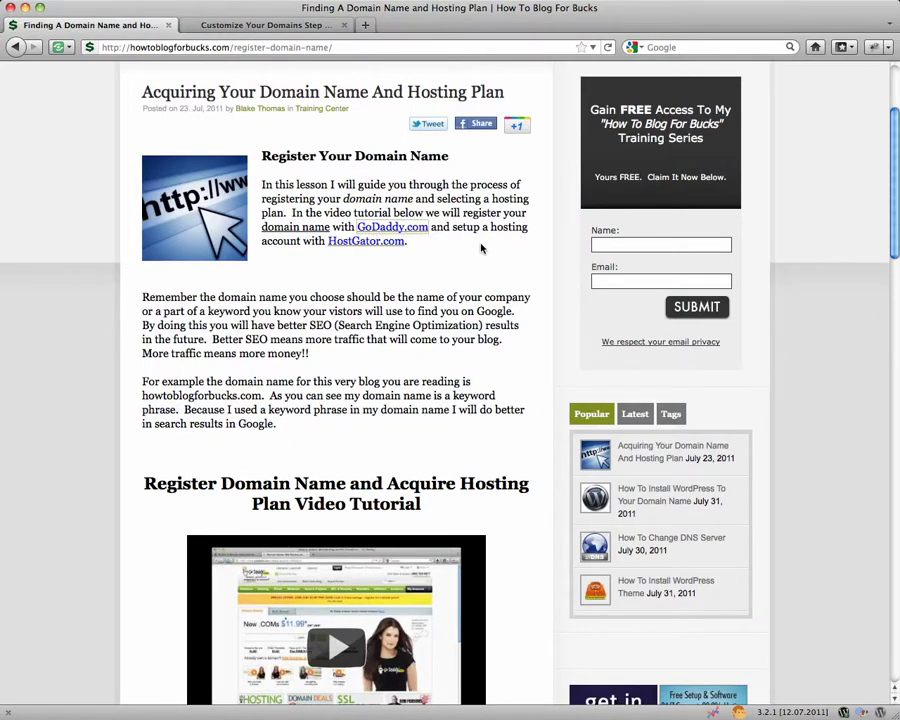
{"action": "scroll", "coordinate": [481, 248], "scroll_direction": "down", "scroll_amount": 5}
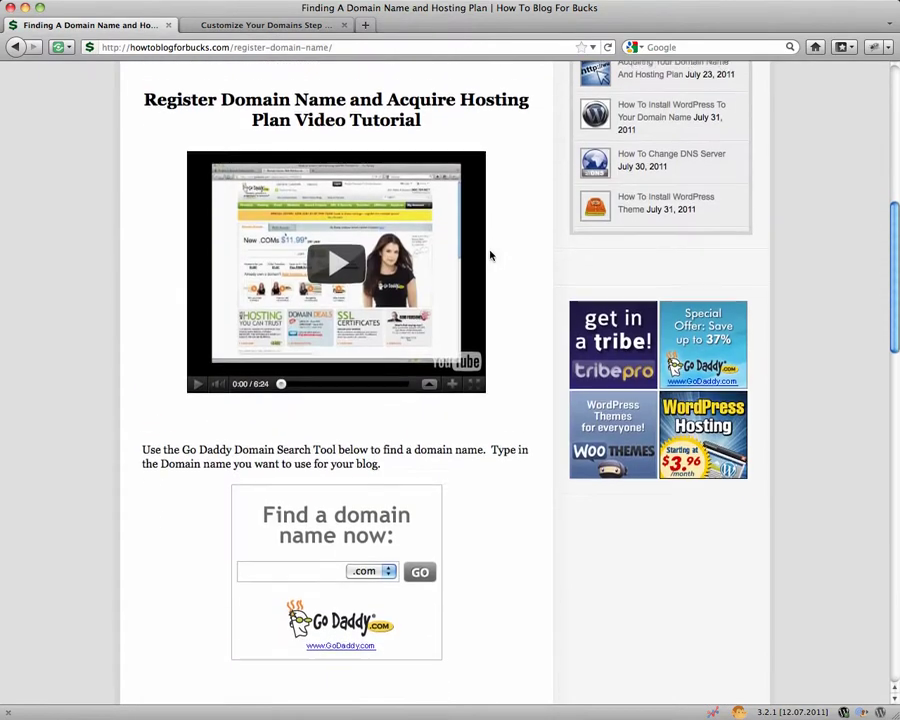
{"action": "scroll", "coordinate": [490, 256], "scroll_direction": "down", "scroll_amount": 5}
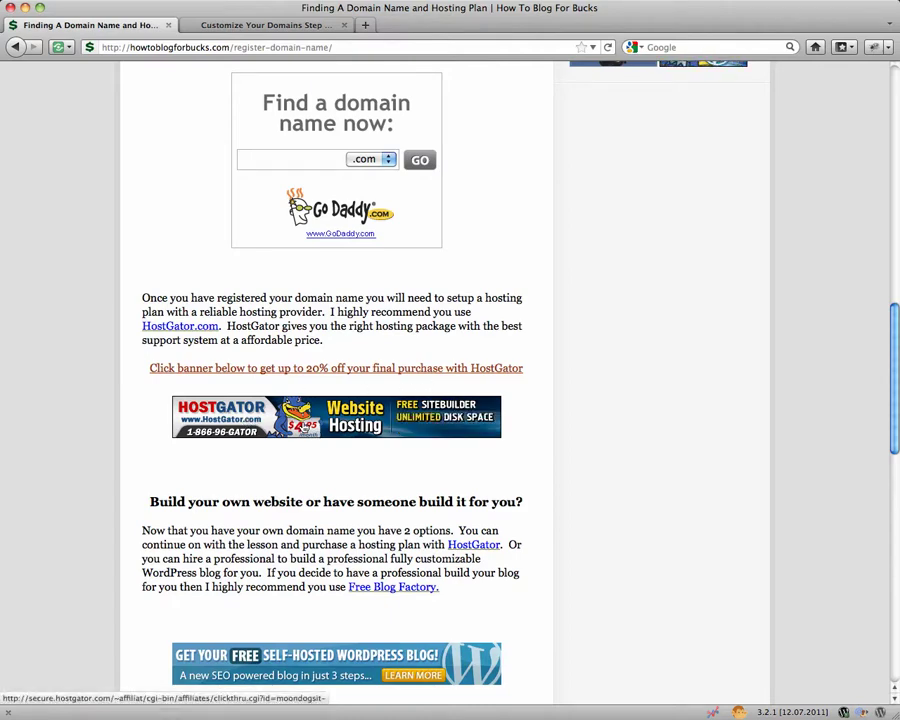
{"action": "left_click", "coordinate": [336, 416]}
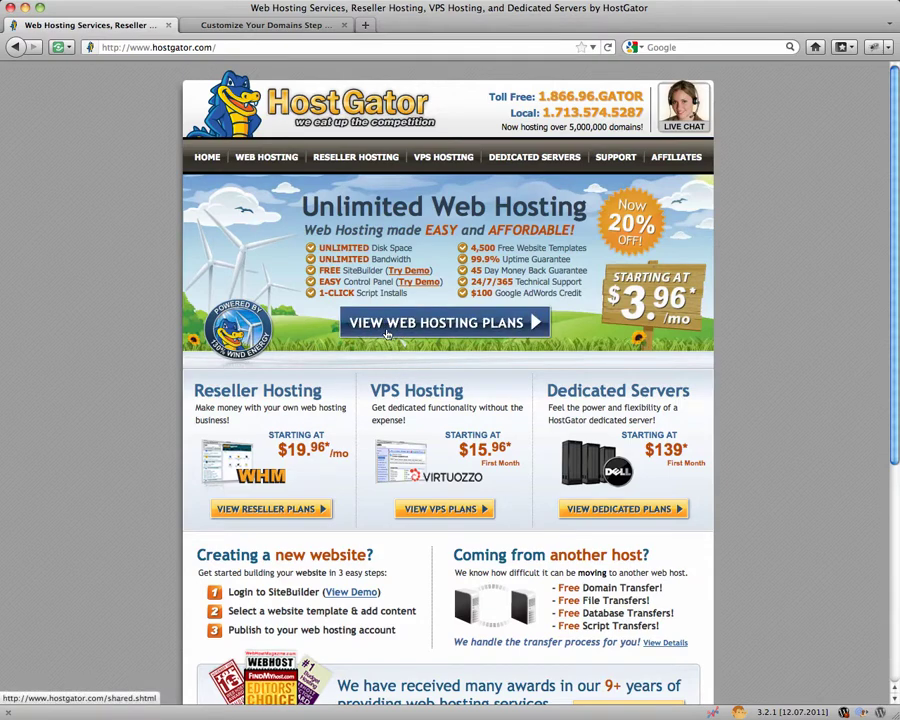
Open HostGator's web hosting plans and start an order for the Baby Plan
{"action": "left_click", "coordinate": [437, 323]}
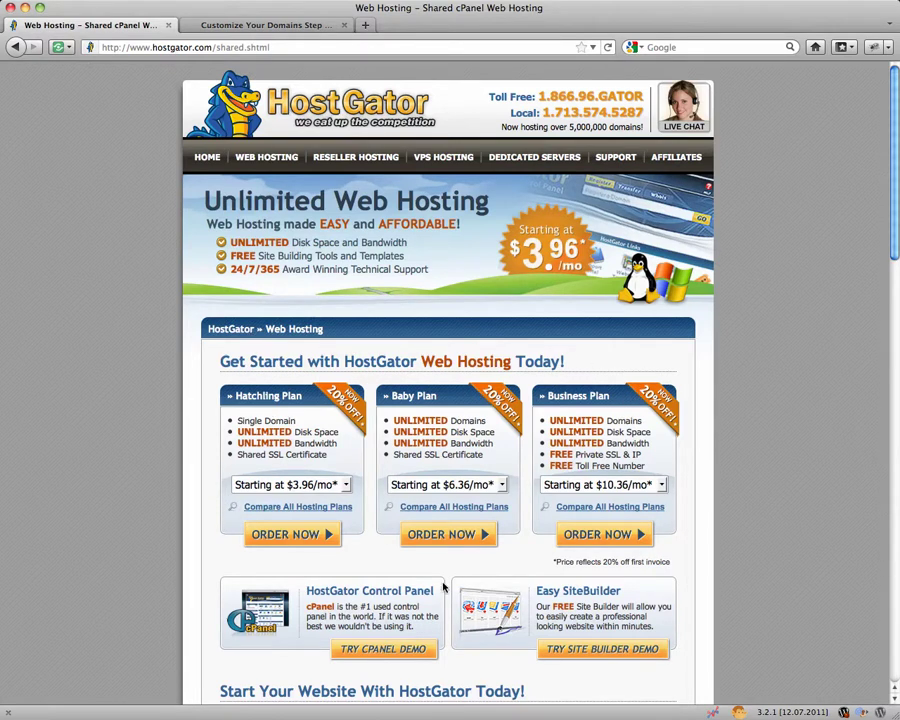
{"action": "left_click", "coordinate": [464, 537]}
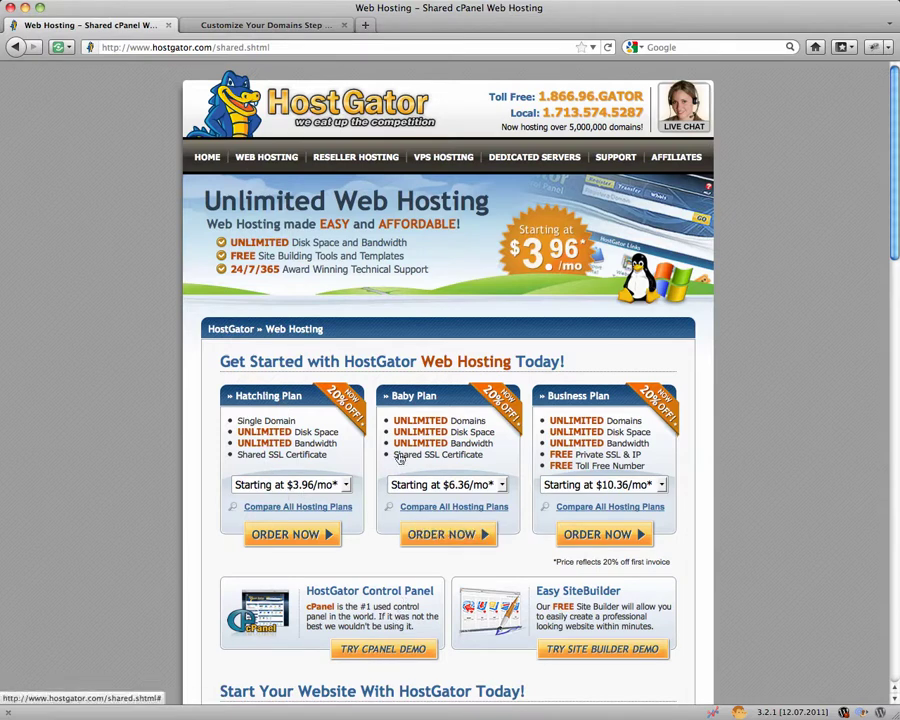
{"action": "left_click", "coordinate": [448, 536]}
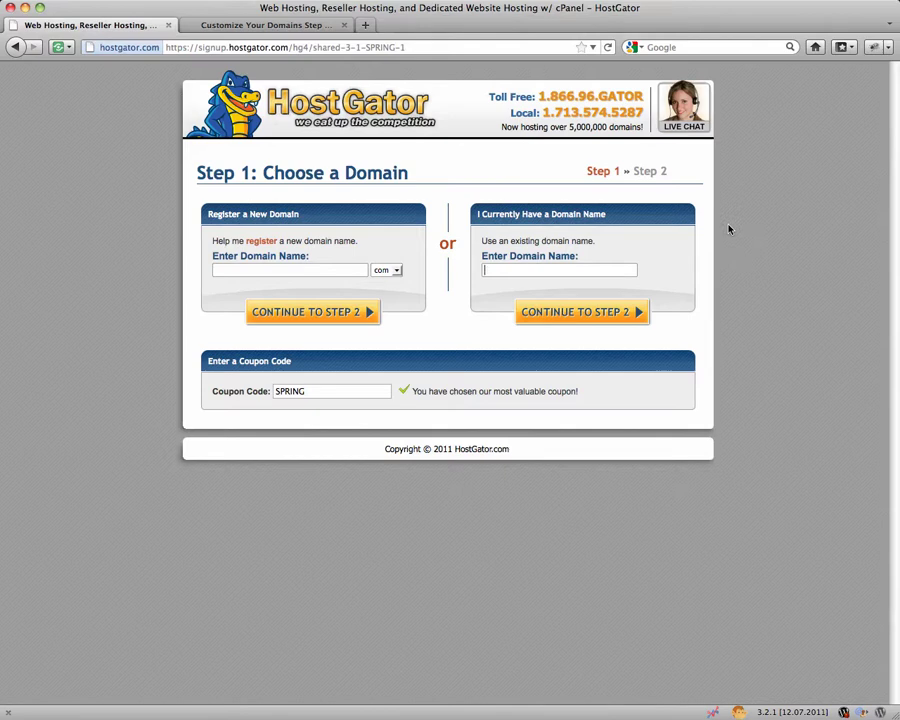
Enter examplexyz123.com as the existing domain name and continue to step 2 of the signup
{"action": "type", "text": "co"}
{"action": "key", "text": "BackSpace"}
{"action": "key", "text": "BackSpace"}
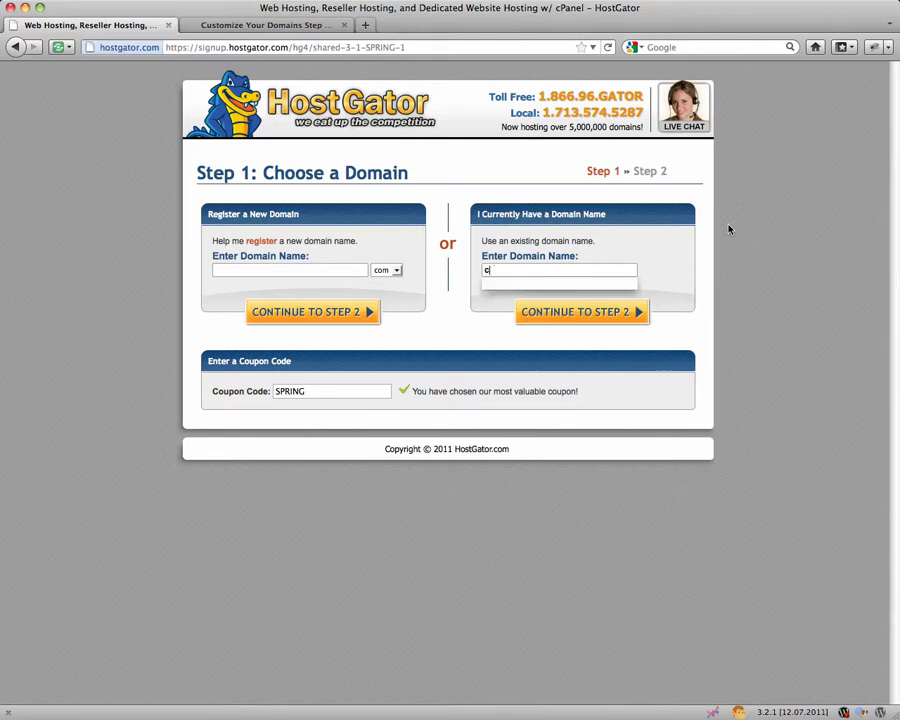
{"action": "type", "text": "examplexyz12"}
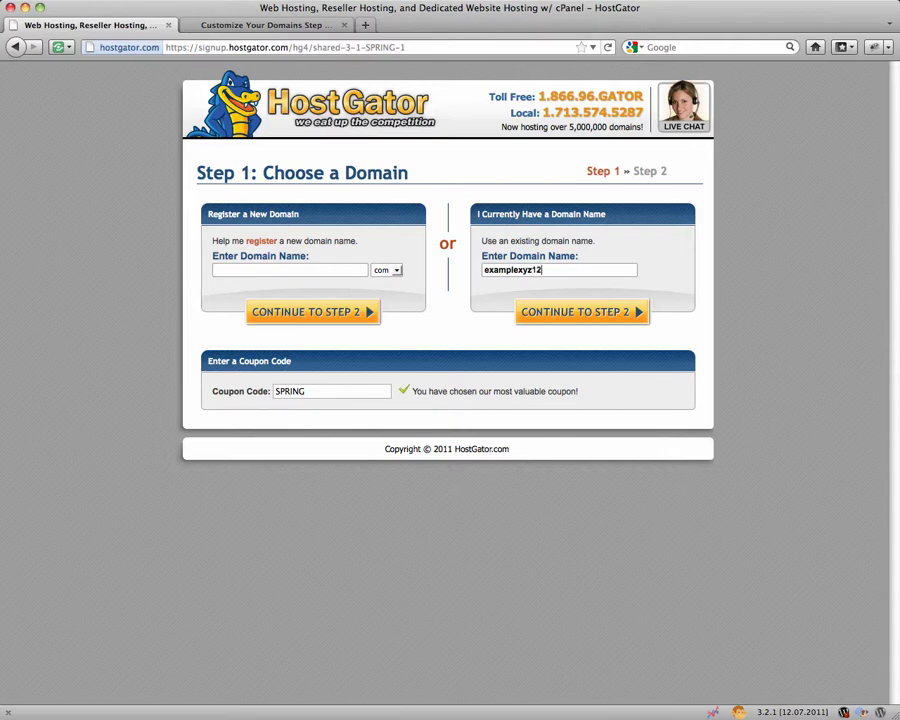
{"action": "type", "text": "3.com"}
{"action": "left_click", "coordinate": [605, 312]}
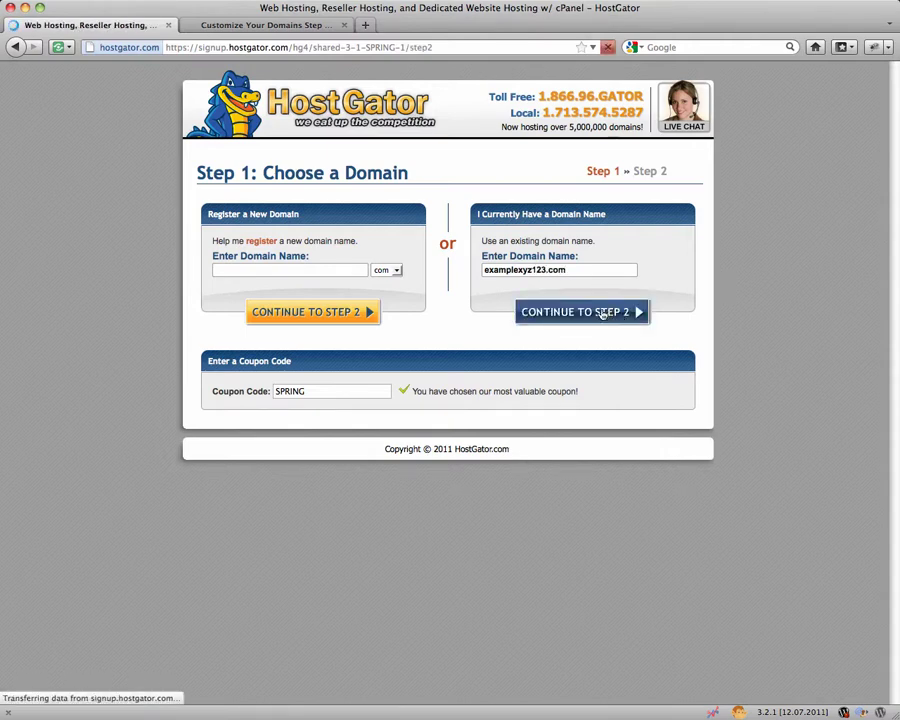
Examine the Billing Information page, covering the package, username and security PIN rules, billing and payment fields, and order details
{"action": "scroll", "coordinate": [582, 339], "scroll_direction": "down", "scroll_amount": 3}
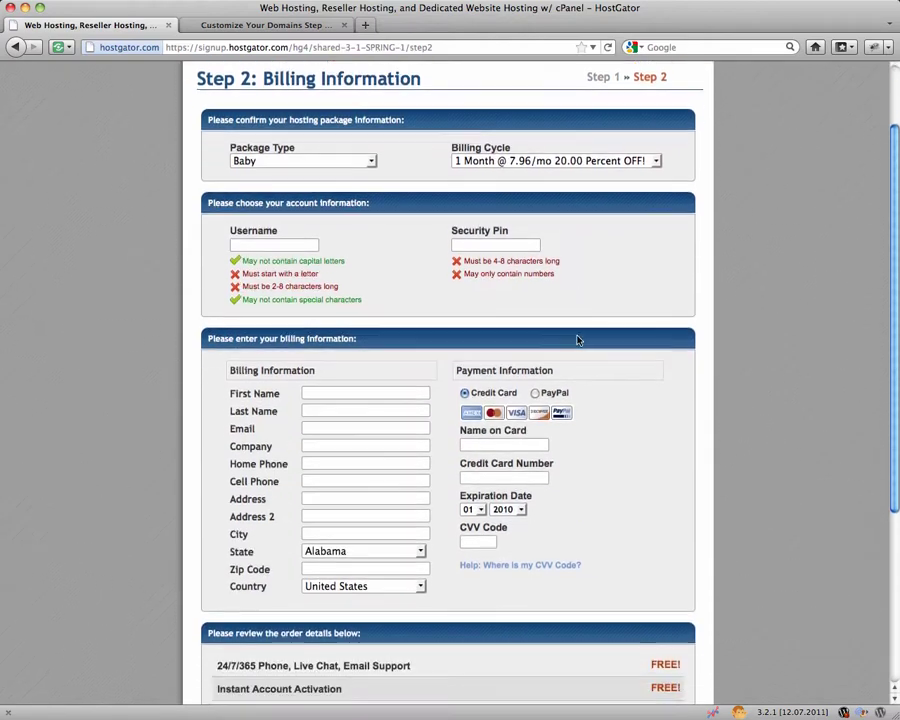
{"action": "scroll", "coordinate": [578, 338], "scroll_direction": "up", "scroll_amount": 1}
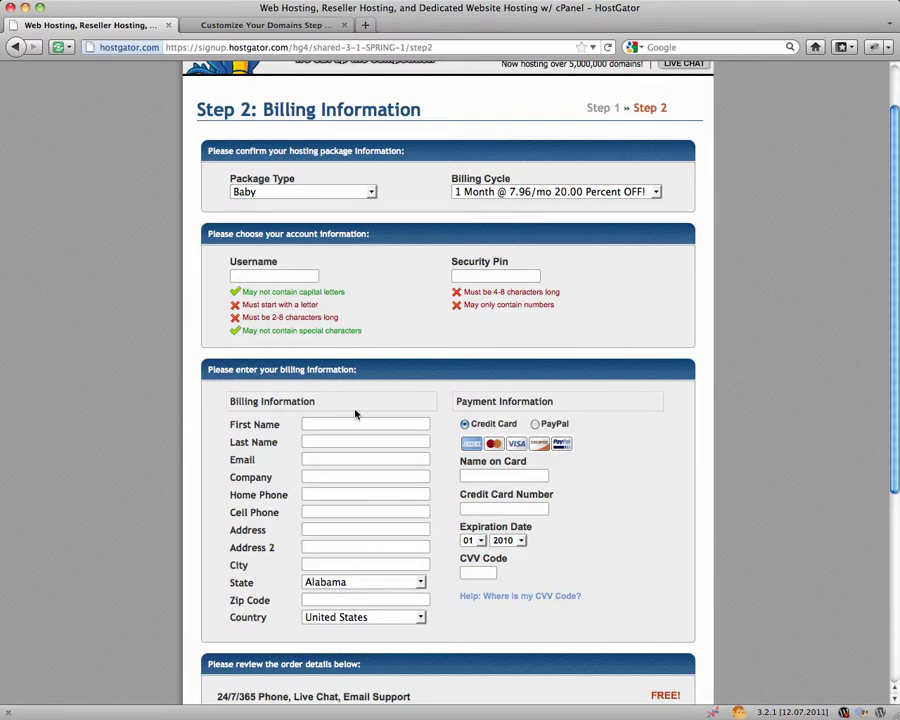
{"action": "scroll", "coordinate": [355, 413], "scroll_direction": "down", "scroll_amount": 5}
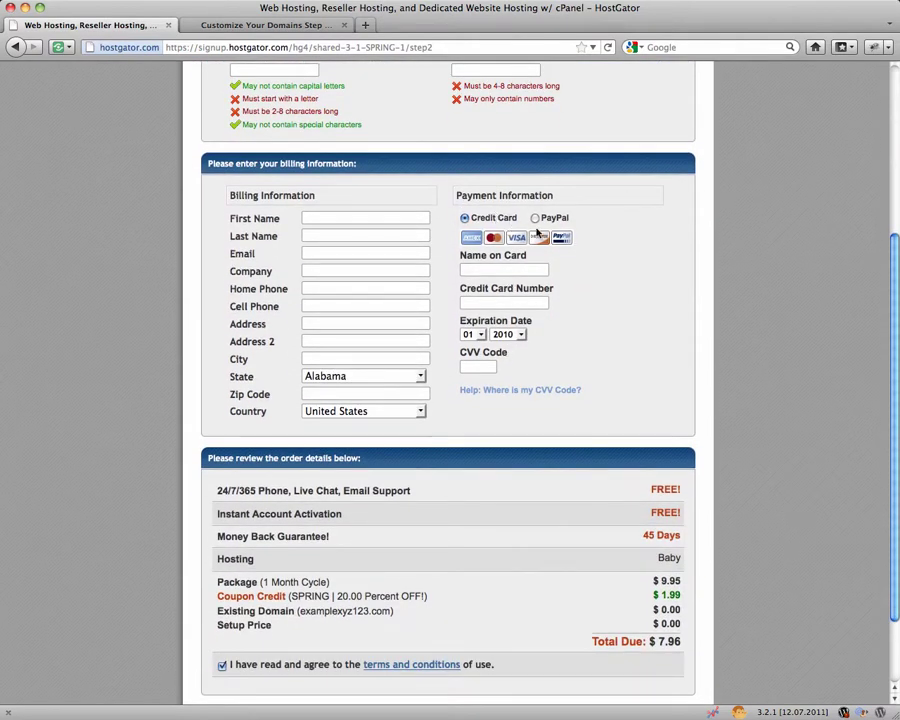
{"action": "scroll", "coordinate": [531, 312], "scroll_direction": "down", "scroll_amount": 3}
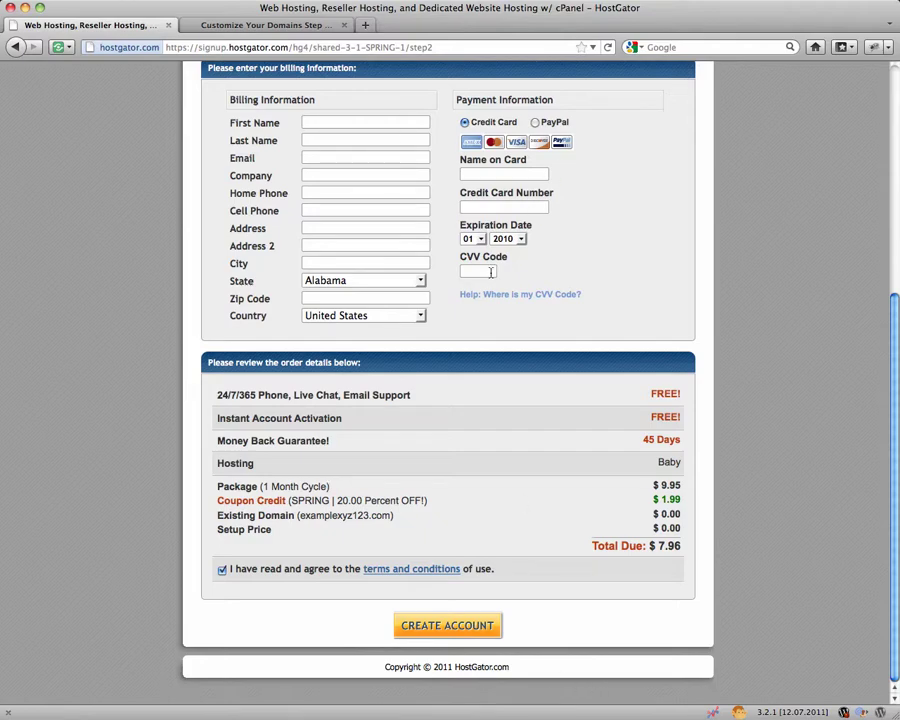
{"action": "scroll", "coordinate": [560, 376], "scroll_direction": "up", "scroll_amount": 3}
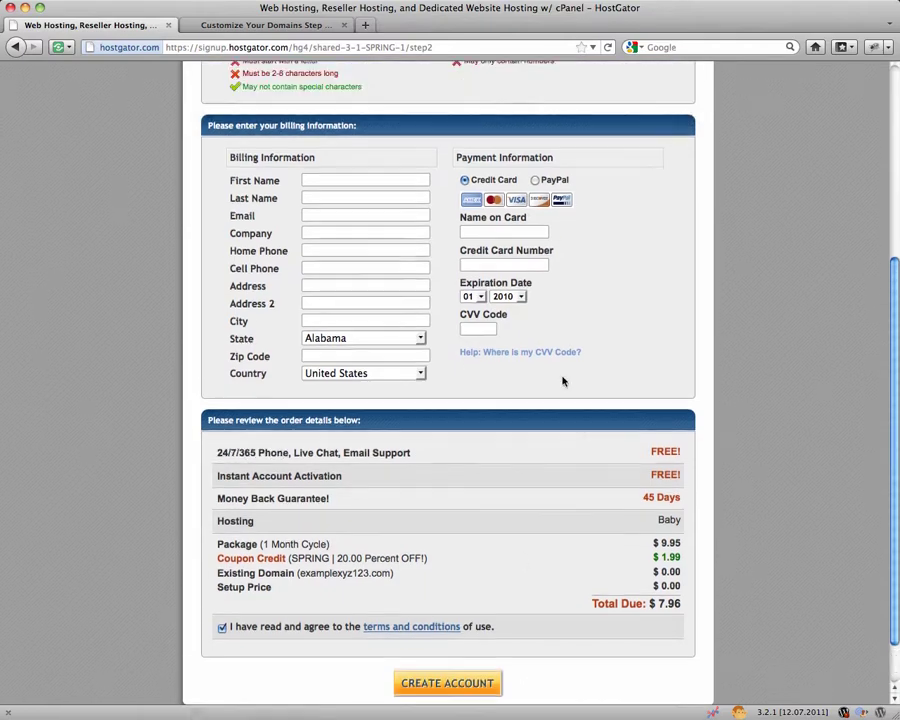
{"action": "scroll", "coordinate": [605, 407], "scroll_direction": "up", "scroll_amount": 8}
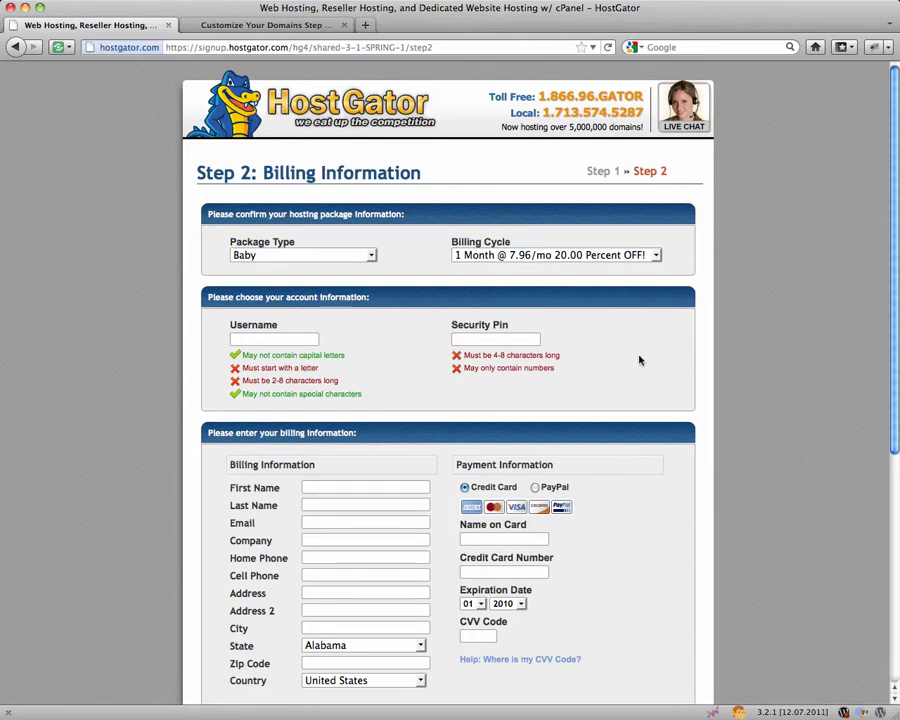
{"action": "scroll", "coordinate": [645, 345], "scroll_direction": "down", "scroll_amount": 3}
{"action": "scroll", "coordinate": [645, 350], "scroll_direction": "down", "scroll_amount": 2}
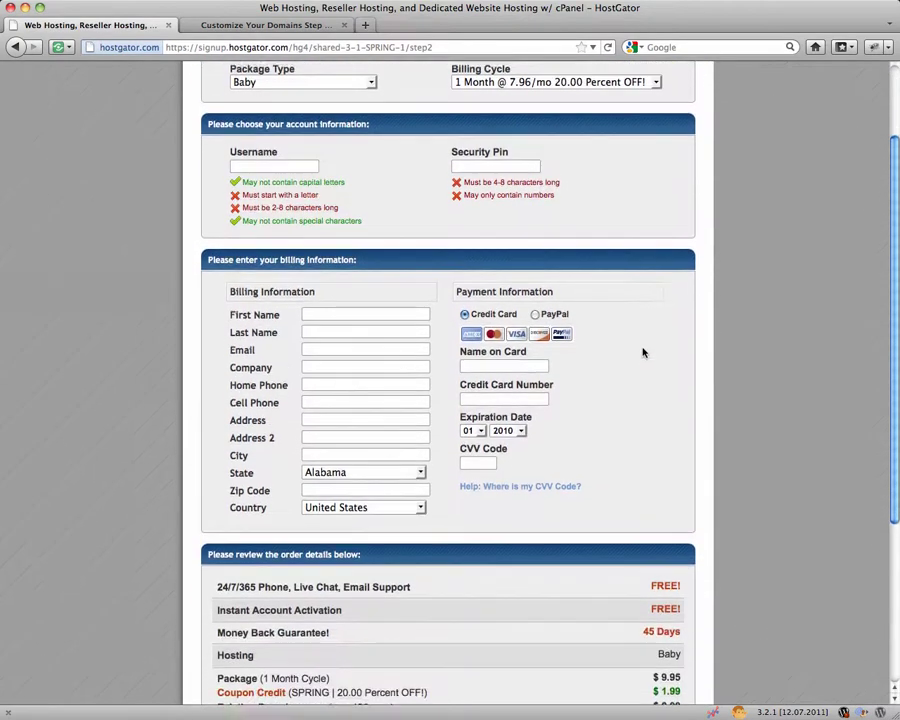
{"action": "scroll", "coordinate": [642, 370], "scroll_direction": "up", "scroll_amount": 5}
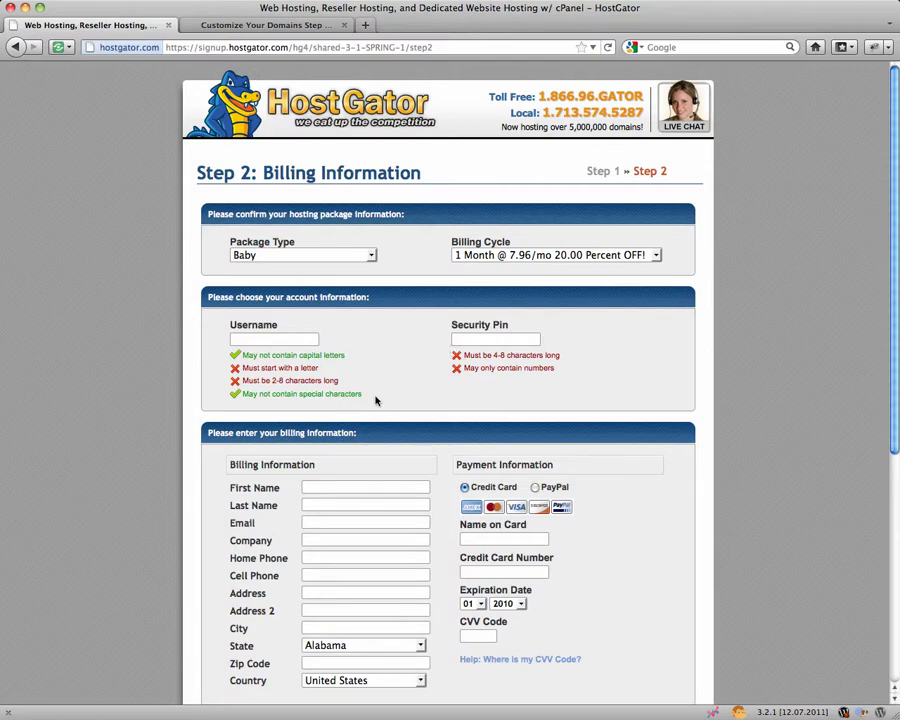
{"action": "left_click_drag", "start_coordinate": [375, 400], "coordinate": [232, 357]}
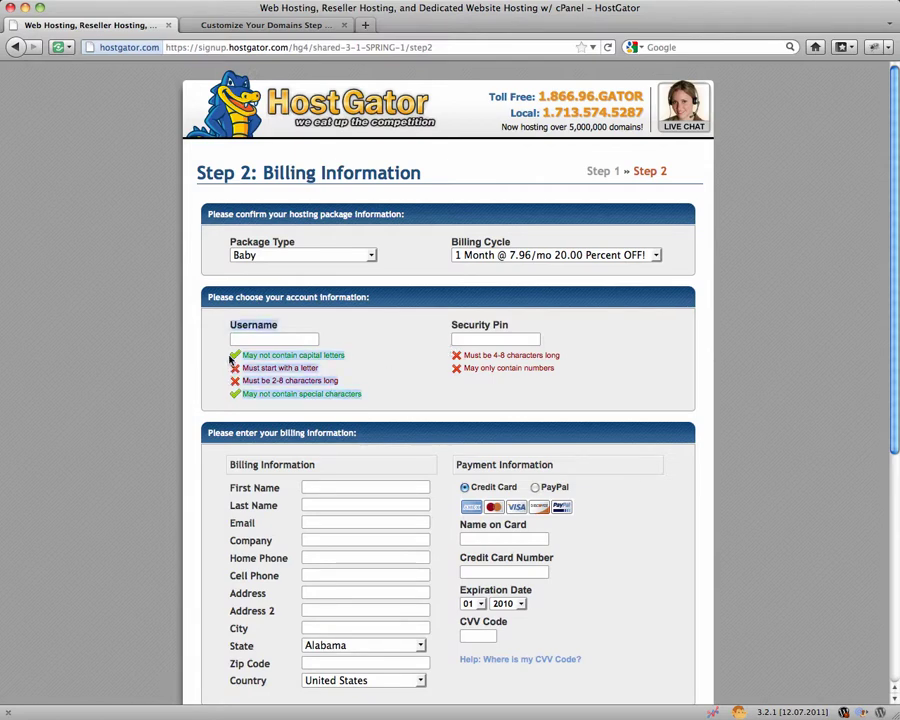
{"action": "left_click", "coordinate": [388, 343]}
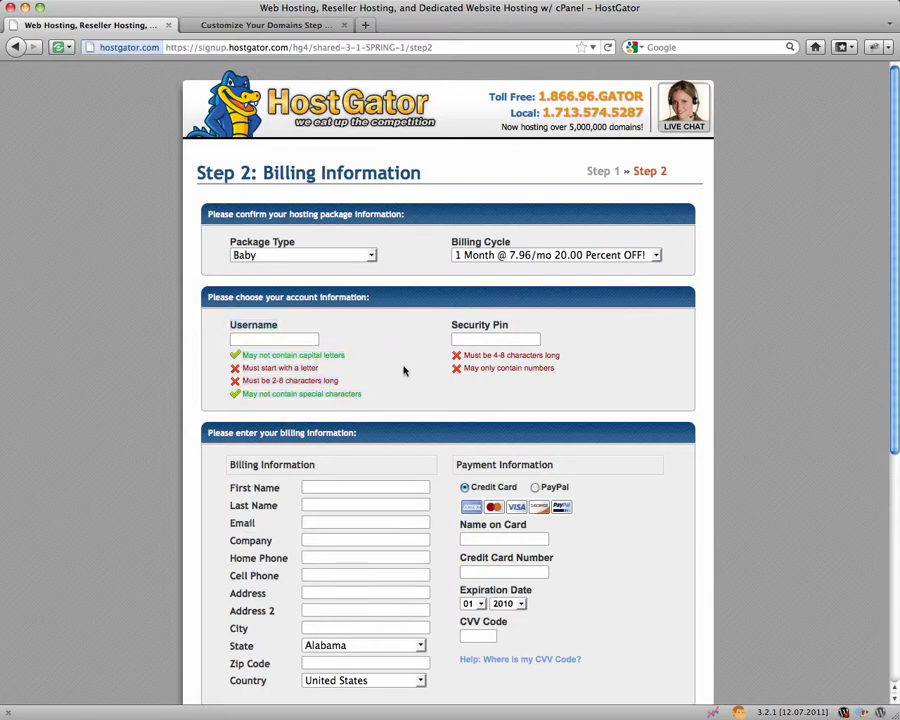
{"action": "scroll", "coordinate": [402, 371], "scroll_direction": "down", "scroll_amount": 2}
{"action": "scroll", "coordinate": [404, 374], "scroll_direction": "up", "scroll_amount": 2}
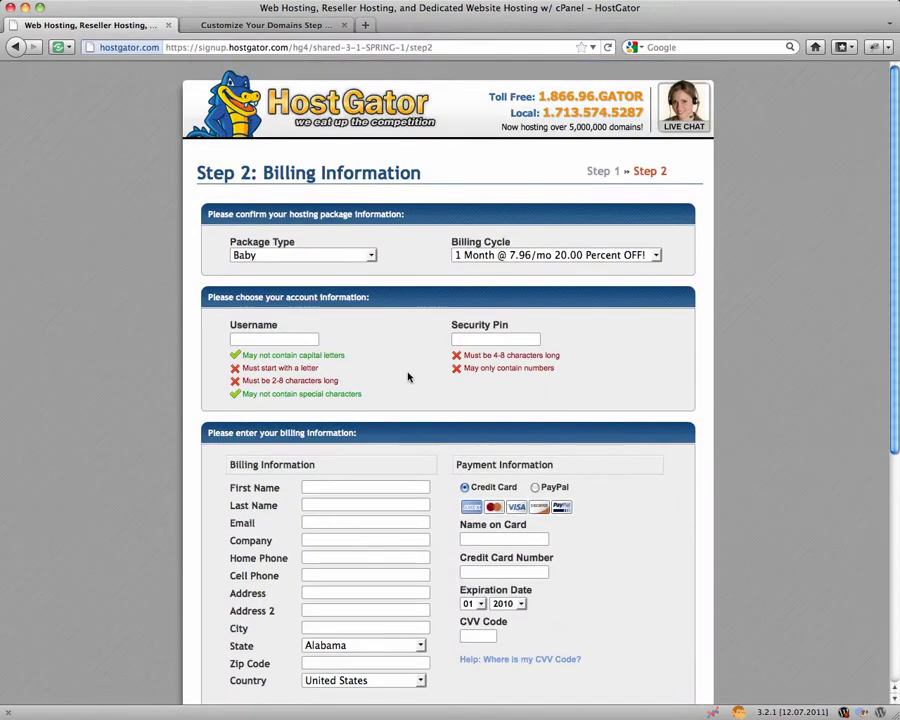